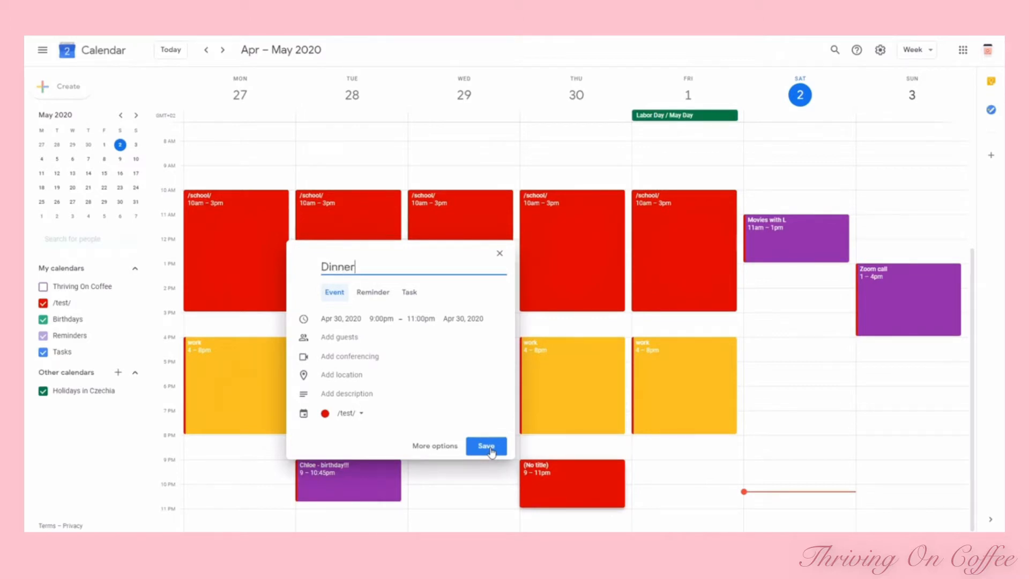
# Title the April 30 9–11pm event "Dinner party online", save it and color it purple.
pyautogui.write('y')
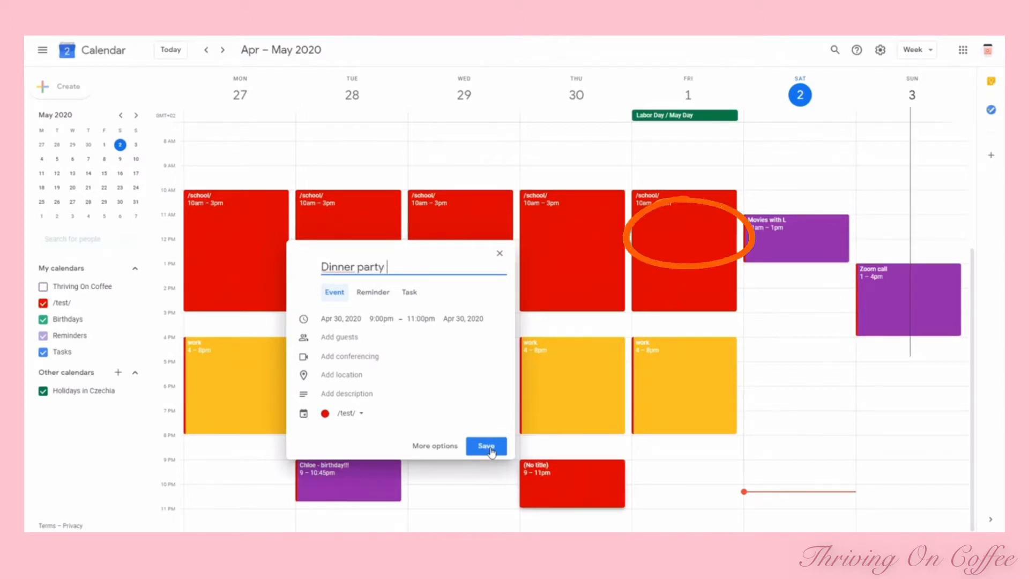
pyautogui.write(' onl')
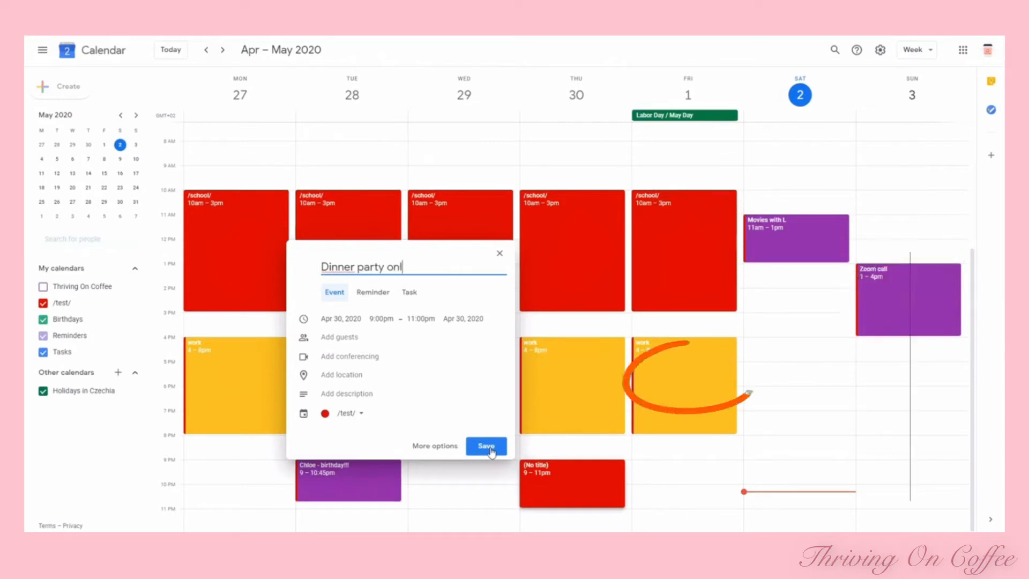
pyautogui.write('ine')
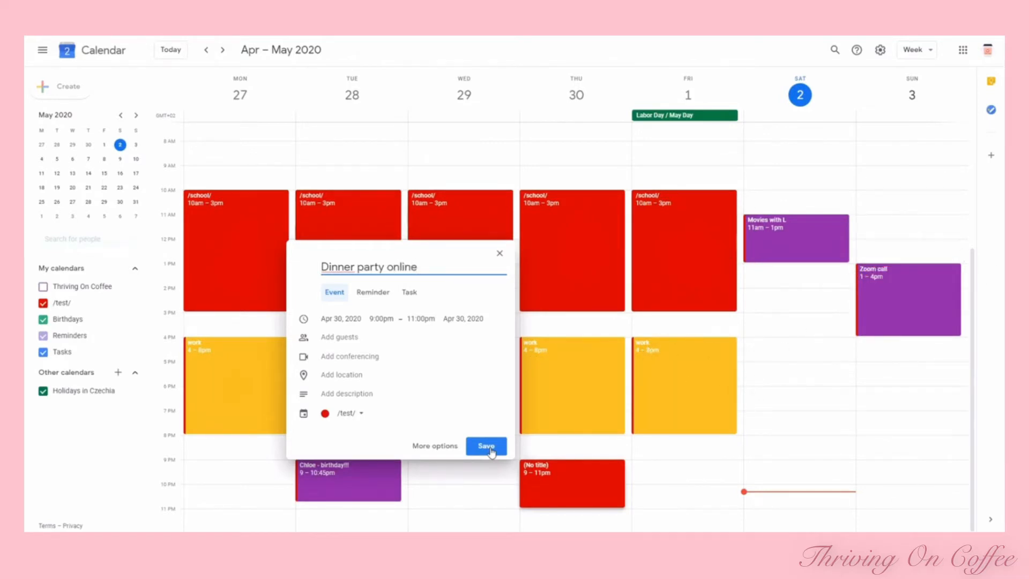
pyautogui.click(488, 448)
pyautogui.rightClick(616, 479)
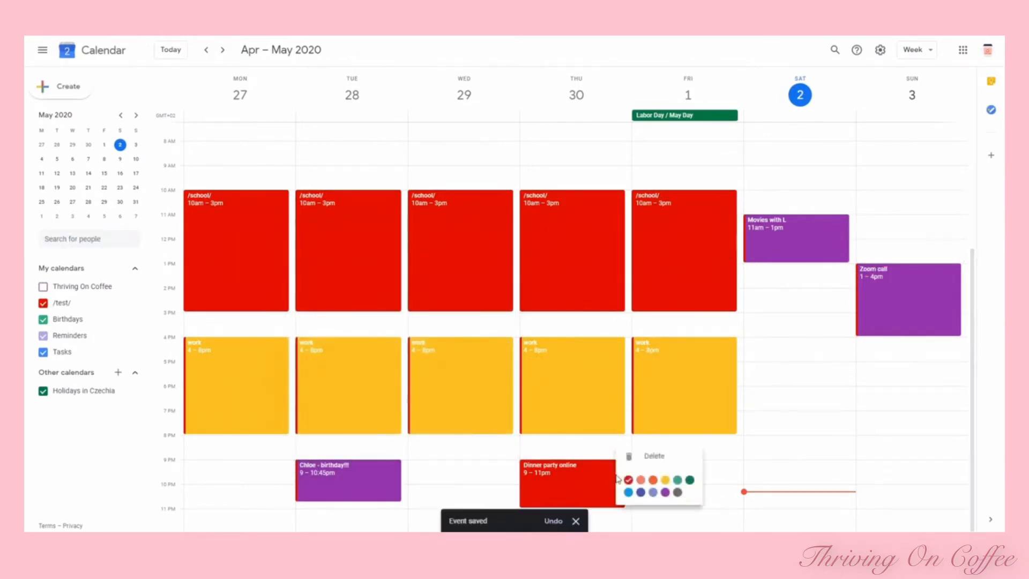
pyautogui.click(665, 491)
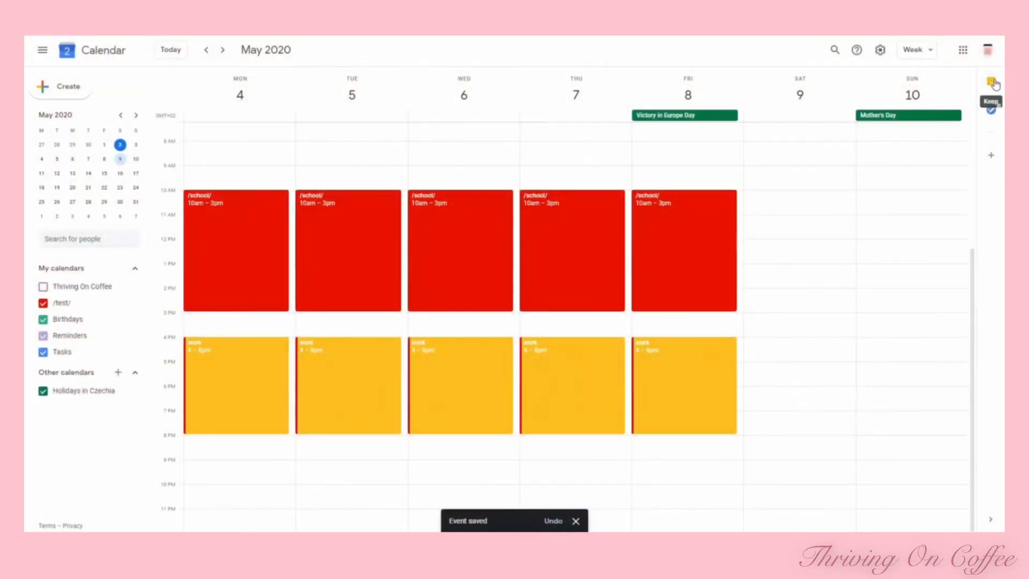
# Create a Keep note titled "Advanced Accounting" with the lines "essay" and "final exam", and open it in Keep.
pyautogui.click(992, 83)
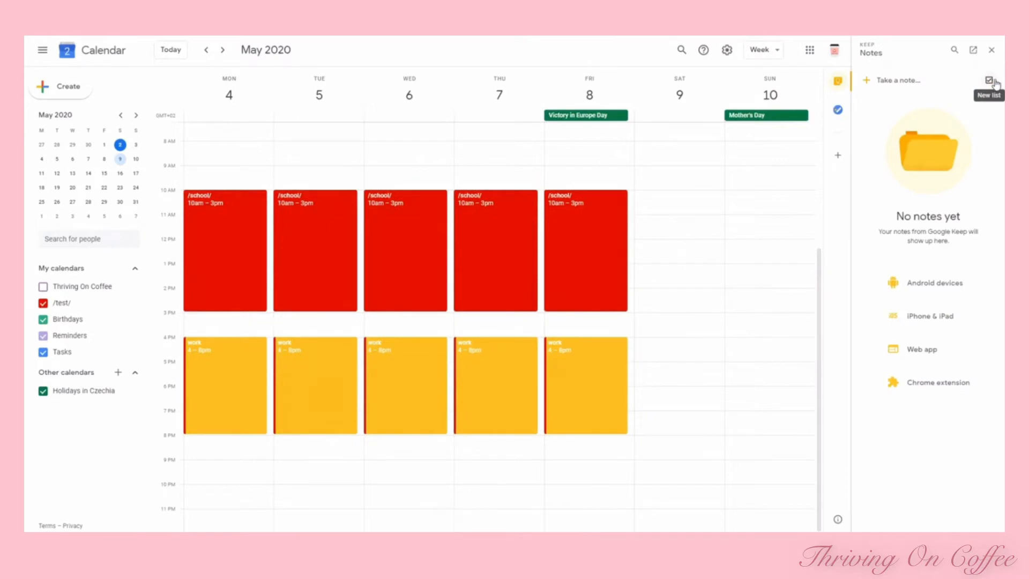
pyautogui.click(871, 82)
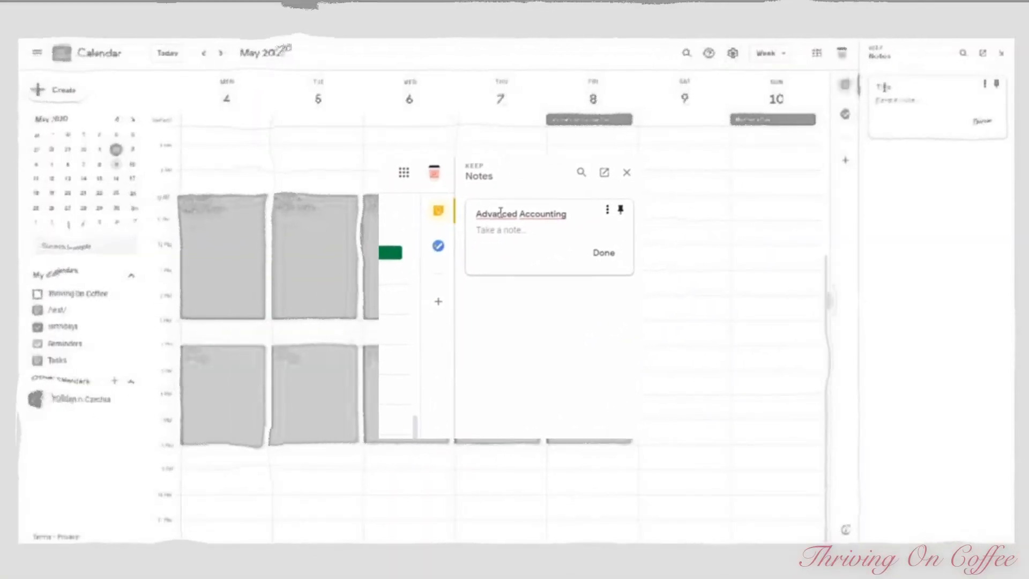
pyautogui.click(511, 232)
pyautogui.write('Essay')
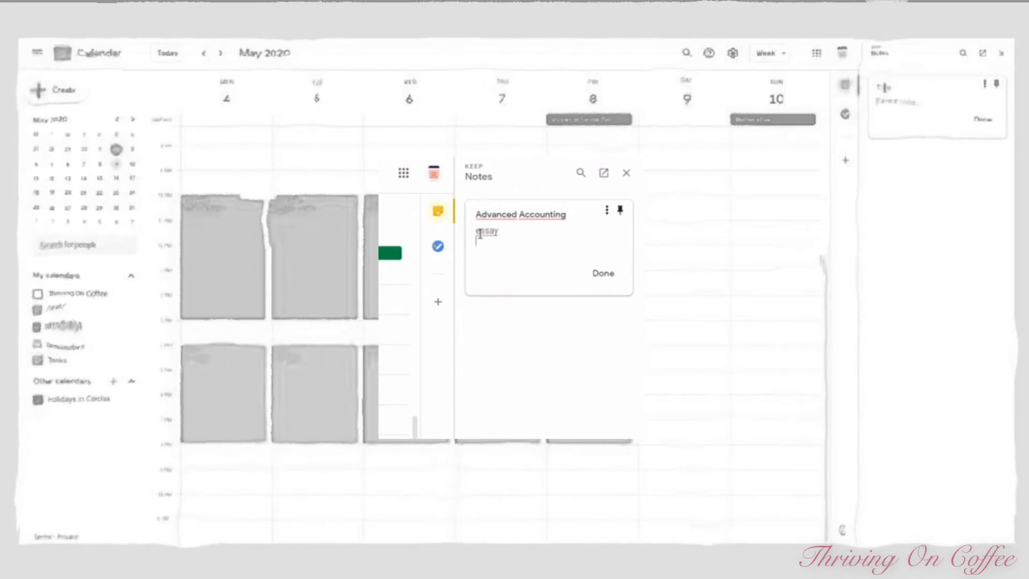
pyautogui.press('Return')
pyautogui.write('final exam')
pyautogui.click(604, 273)
pyautogui.click(618, 238)
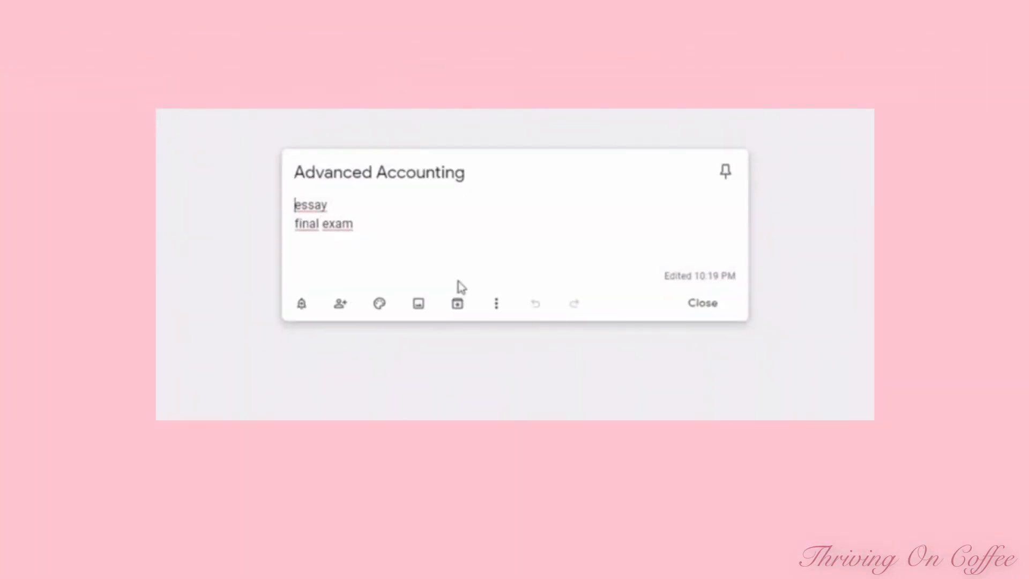
# Turn the Advanced Accounting note into a checklist and add "resources" as an indented sub-item under essay.
pyautogui.click(495, 304)
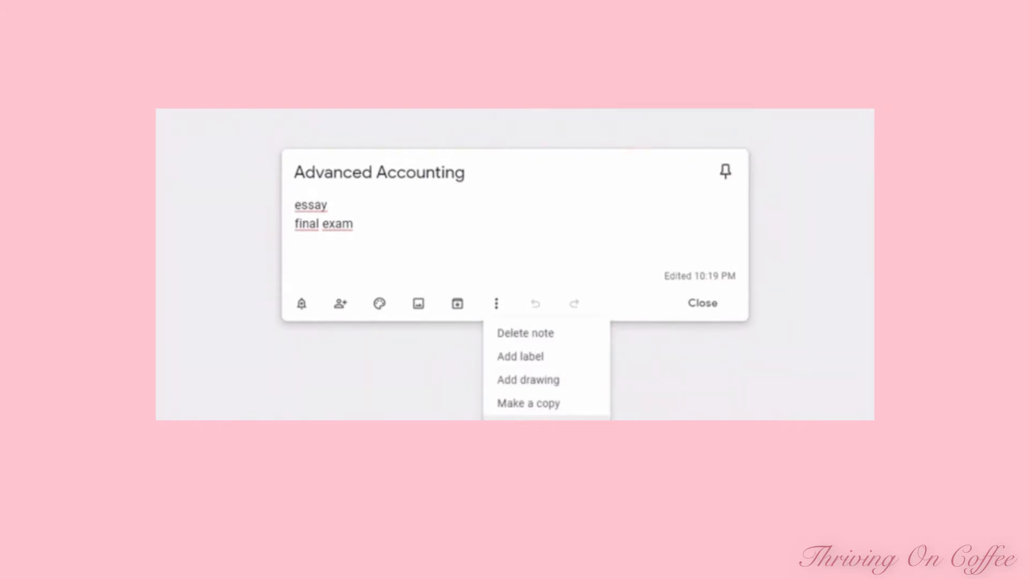
pyautogui.click(529, 424)
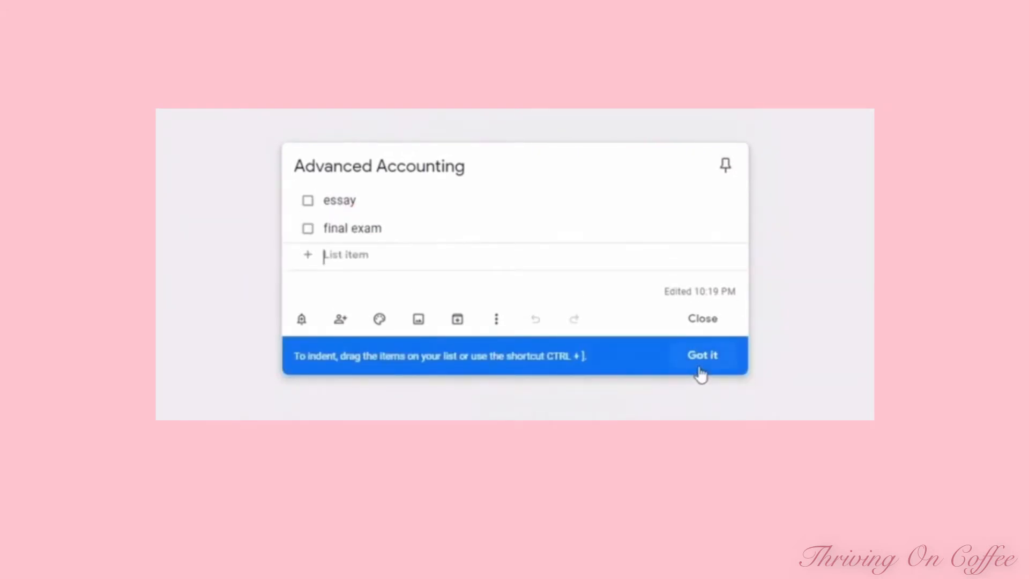
pyautogui.click(383, 200)
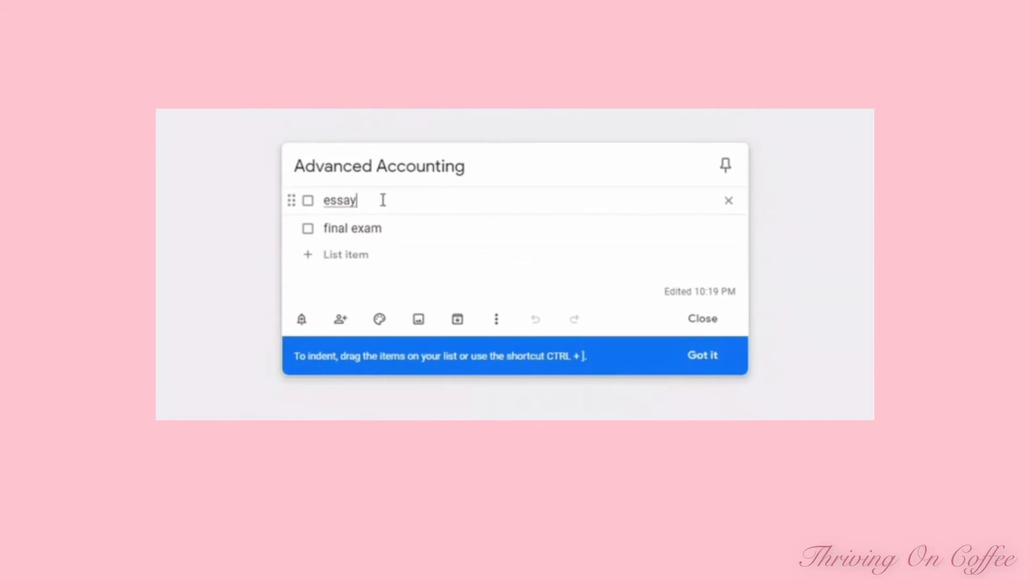
pyautogui.press('Return')
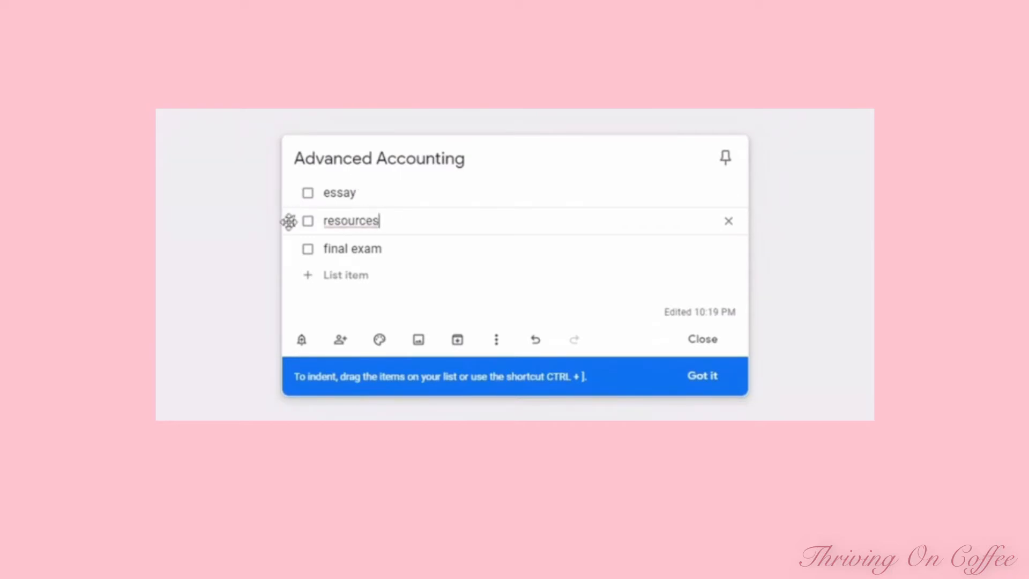
pyautogui.moveTo(288, 221); pyautogui.dragTo(370, 219)
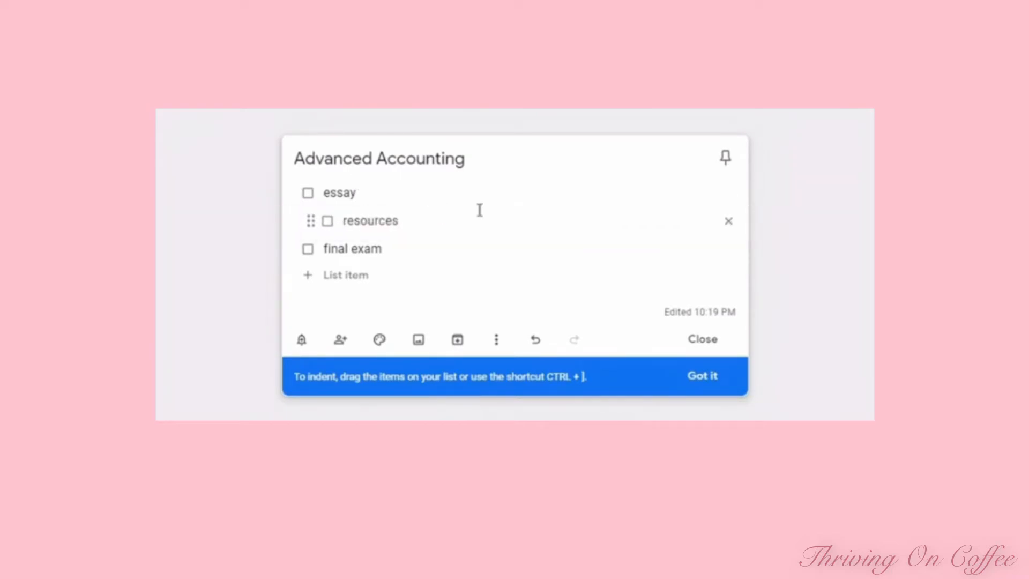
pyautogui.click(701, 376)
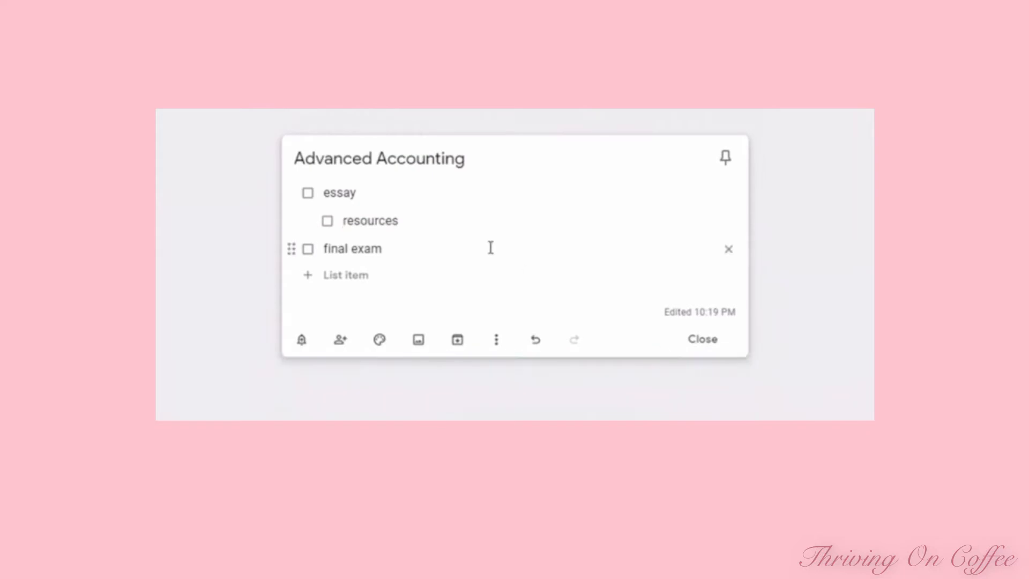
# Add the sub-items "structure", "draft", "consultation" and "deadline 31/5/20" below resources.
pyautogui.press('Return')
pyautogui.write('structure')
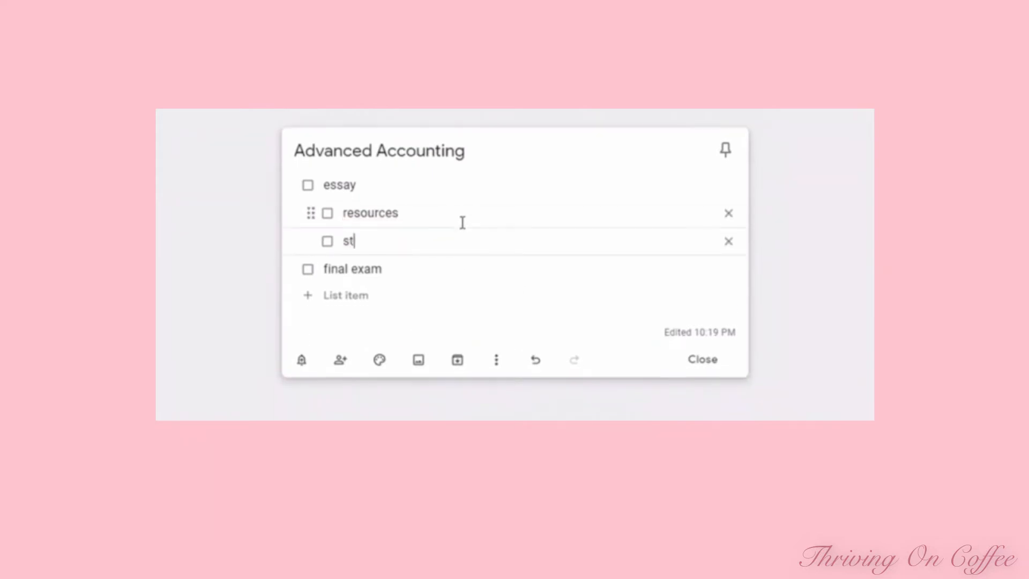
pyautogui.press('Return')
pyautogui.write('dra')
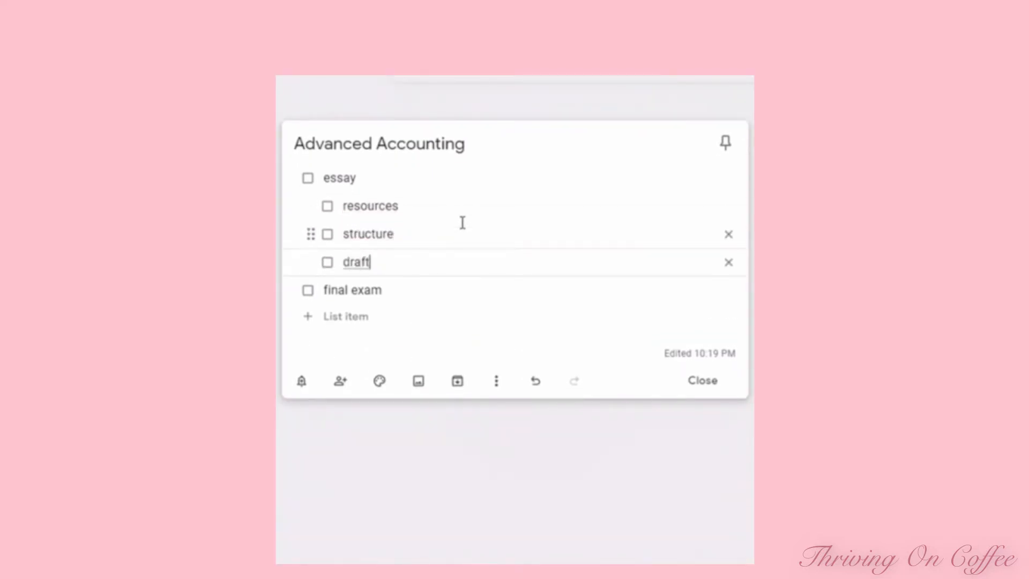
pyautogui.write('ft')
pyautogui.press('Return')
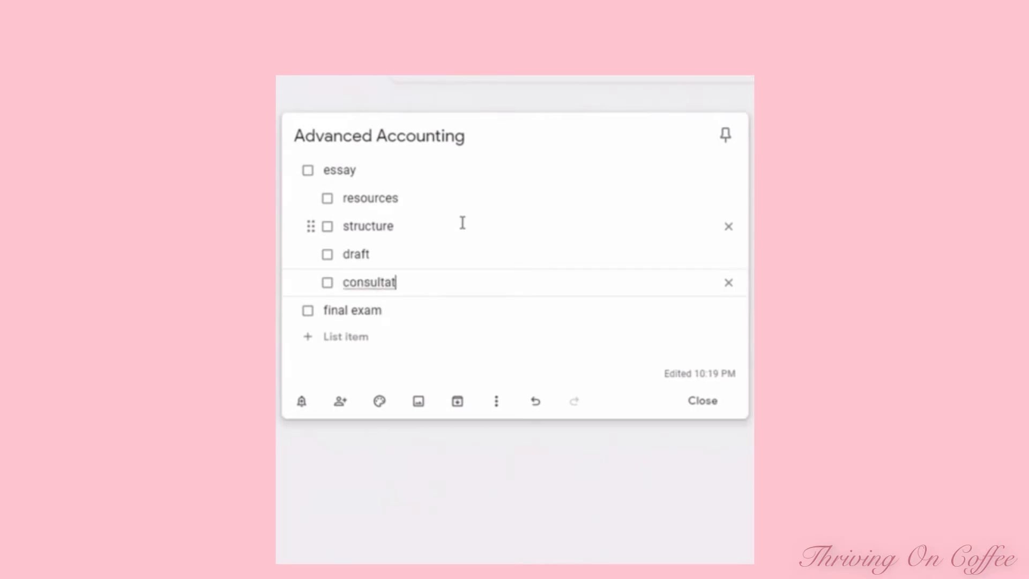
pyautogui.write('consultation')
pyautogui.press('Return')
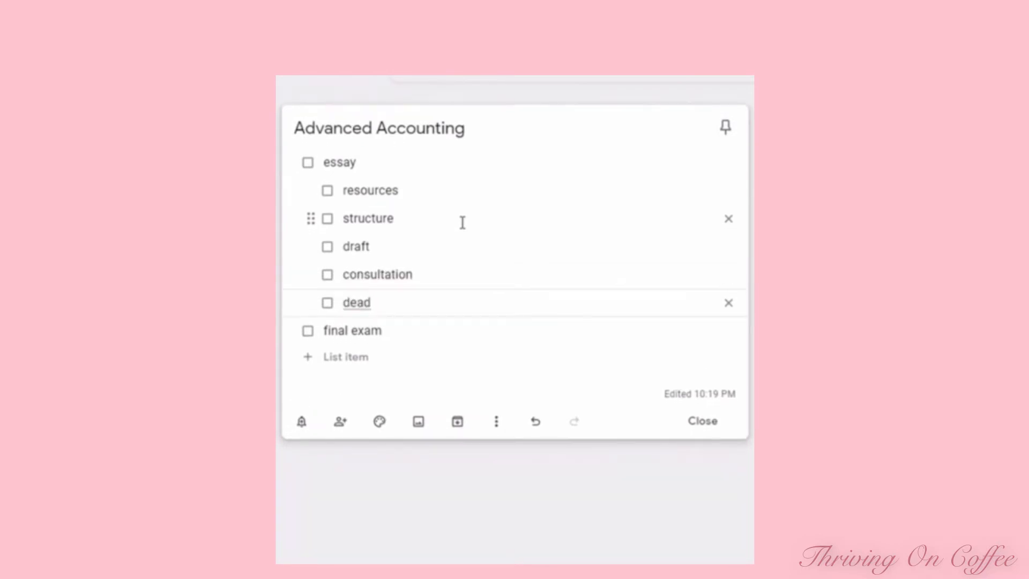
pyautogui.write('deadline 31/5/20')
# Add indented sub-items under final exam: "textbook notes", "exercises", "practice tests", "study guides" and "formulas".
pyautogui.click(378, 330)
pyautogui.press('Return')
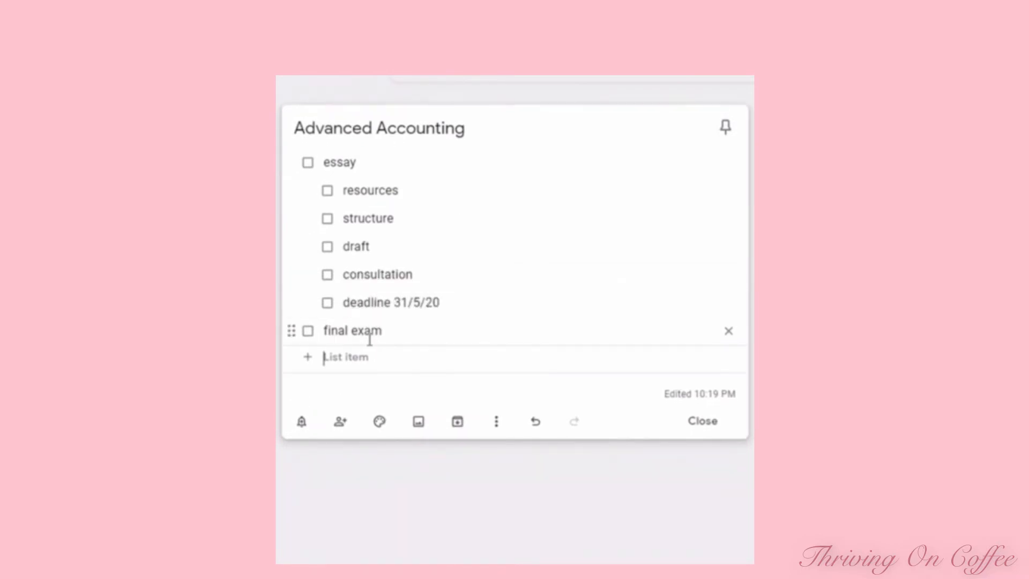
pyautogui.write('textbook notes')
pyautogui.hotkey('ctrl', ']')
pyautogui.press('Return')
pyautogui.write('exer')
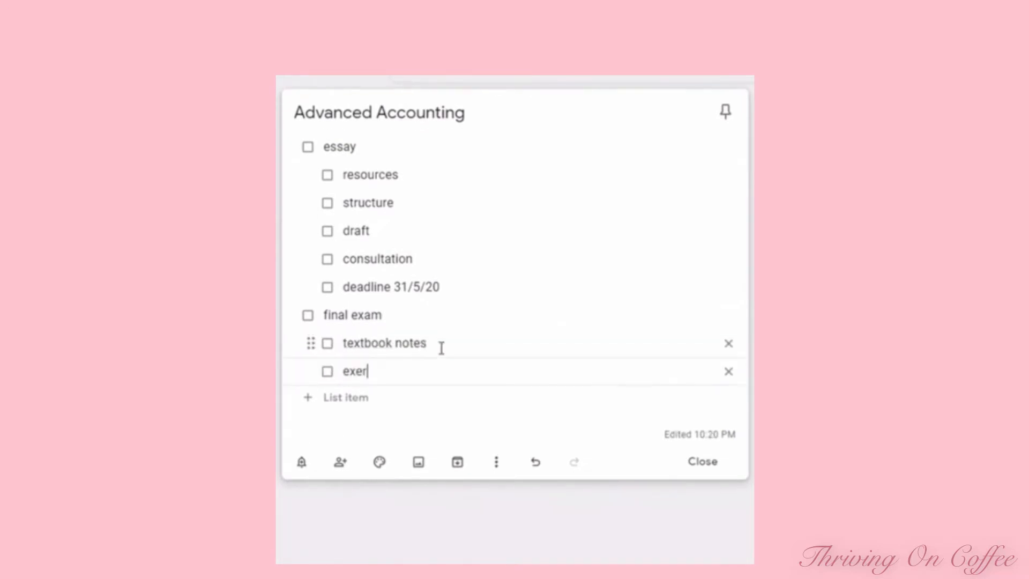
pyautogui.write('cises')
pyautogui.press('Return')
pyautogui.write('ractice tests')
pyautogui.press('Return')
pyautogui.write('study guides')
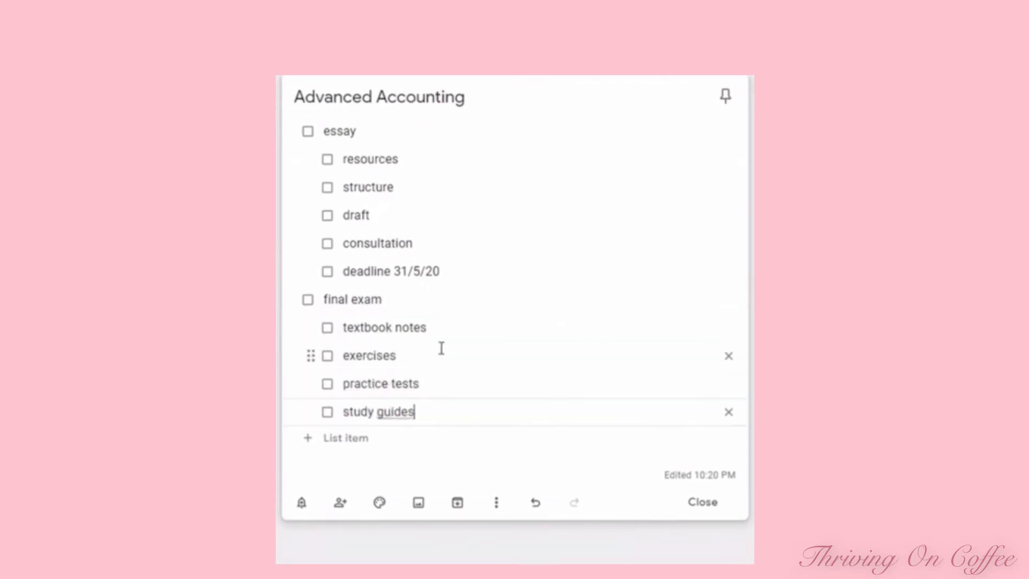
pyautogui.press('Return')
pyautogui.write('formulas')
# Move "deadline 31/5/20" from its sub-item onto the essay line after a dash, and append "- 9/6/20" to final exam.
pyautogui.moveTo(441, 264); pyautogui.dragTo(341, 264)
pyautogui.hotkey('ctrl', 'x')
pyautogui.press('BackSpace')
pyautogui.click(390, 129)
pyautogui.write('-')
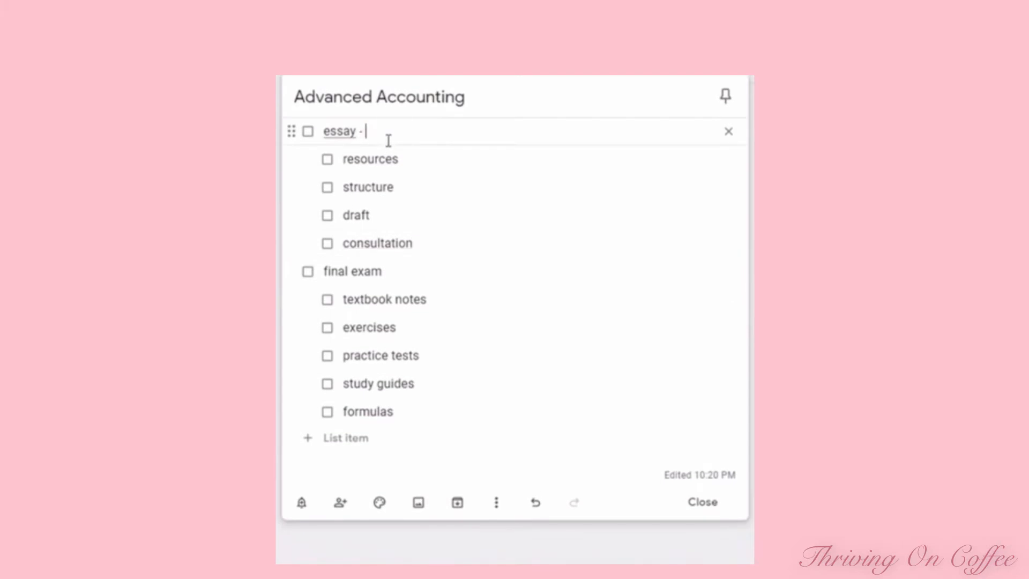
pyautogui.hotkey('ctrl', 'v')
pyautogui.click(568, 272)
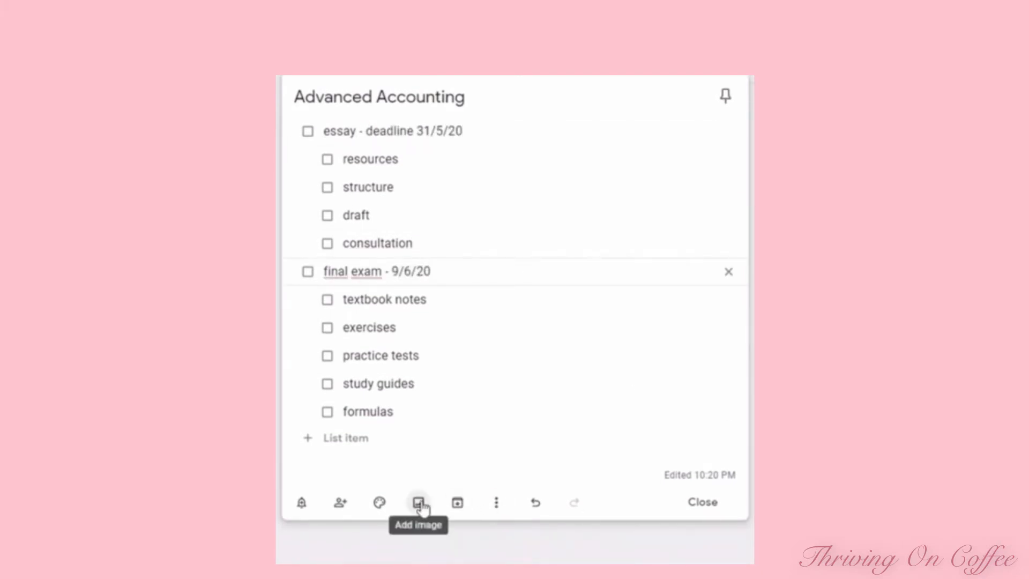
# Change the Advanced Accounting note's background color to coral red.
pyautogui.moveTo(381, 508)
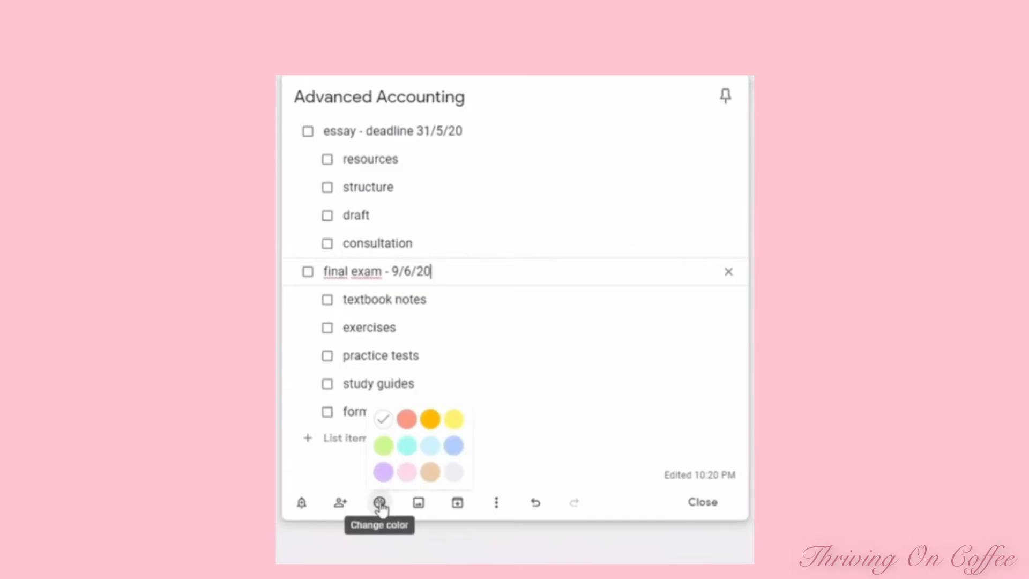
pyautogui.click(406, 419)
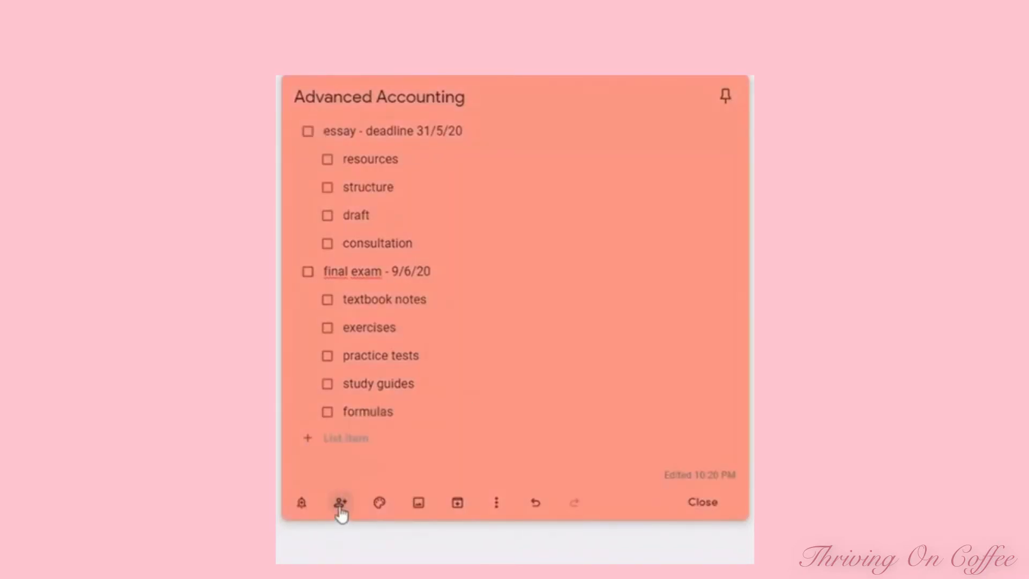
# Look through the note's collaborator, reminder and additional options without changing them.
pyautogui.click(341, 504)
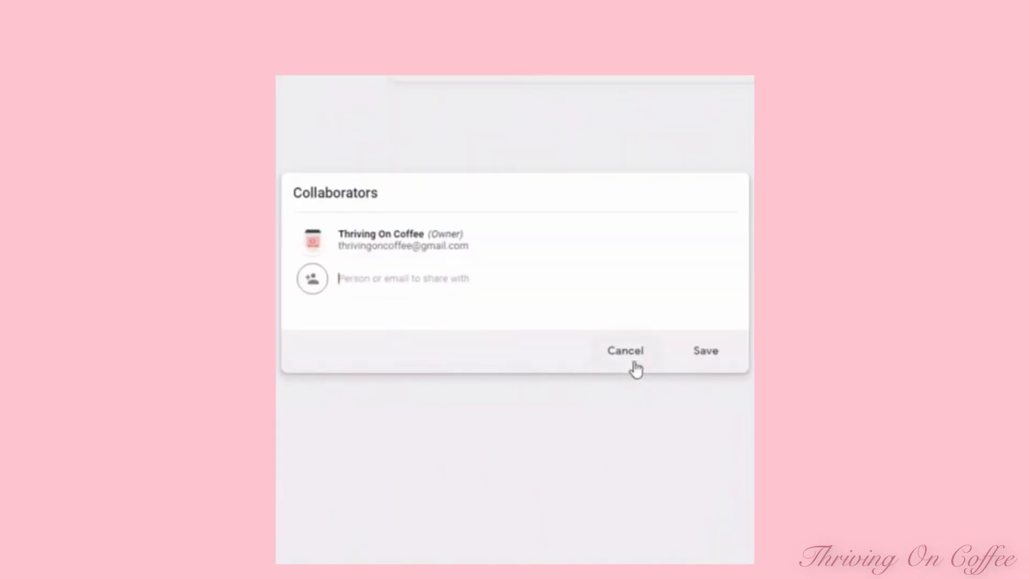
pyautogui.click(632, 360)
pyautogui.click(301, 502)
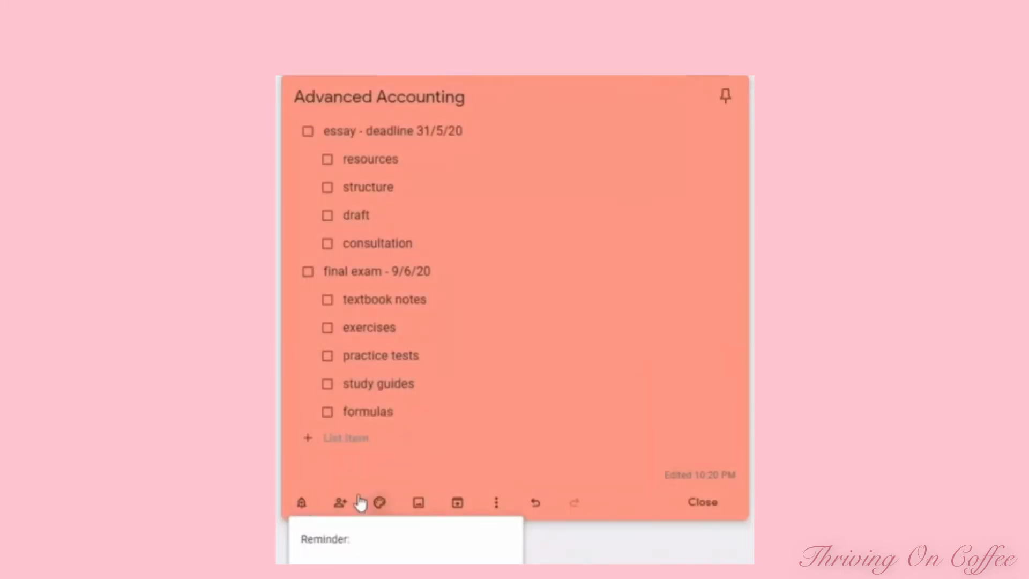
pyautogui.click(598, 534)
pyautogui.click(496, 503)
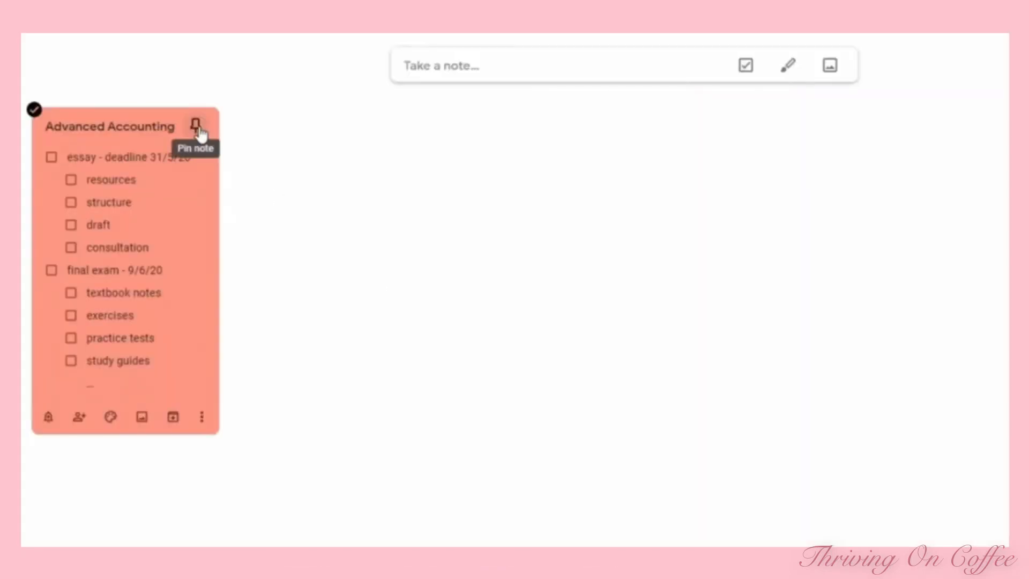
# Pin the Advanced Accounting note in the notes overview.
pyautogui.click(196, 125)
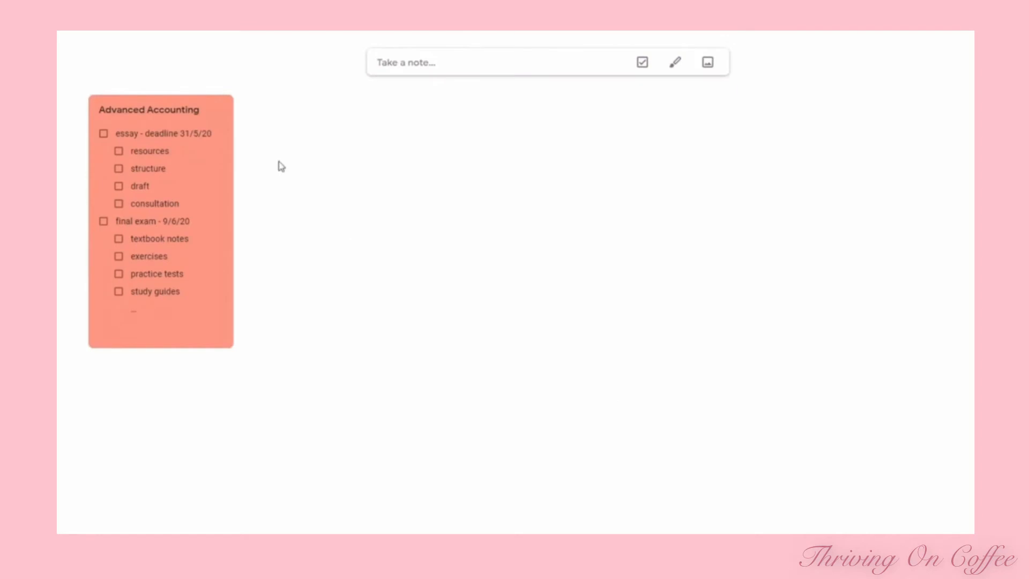
# Create a new checklist note titled "Data Mining" with the items "essay - 10 pages" and "crisp - dm essay".
pyautogui.click(399, 65)
pyautogui.write('Data Mining')
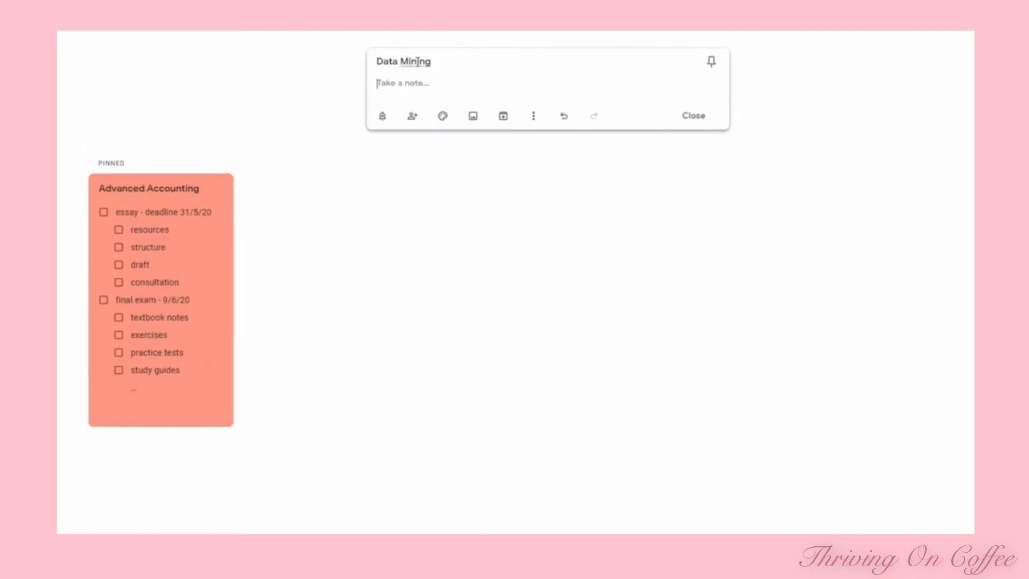
pyautogui.click(533, 116)
pyautogui.click(568, 176)
pyautogui.write('essay - 10 pages')
pyautogui.press('Return')
pyautogui.write('crisp - dm essay')
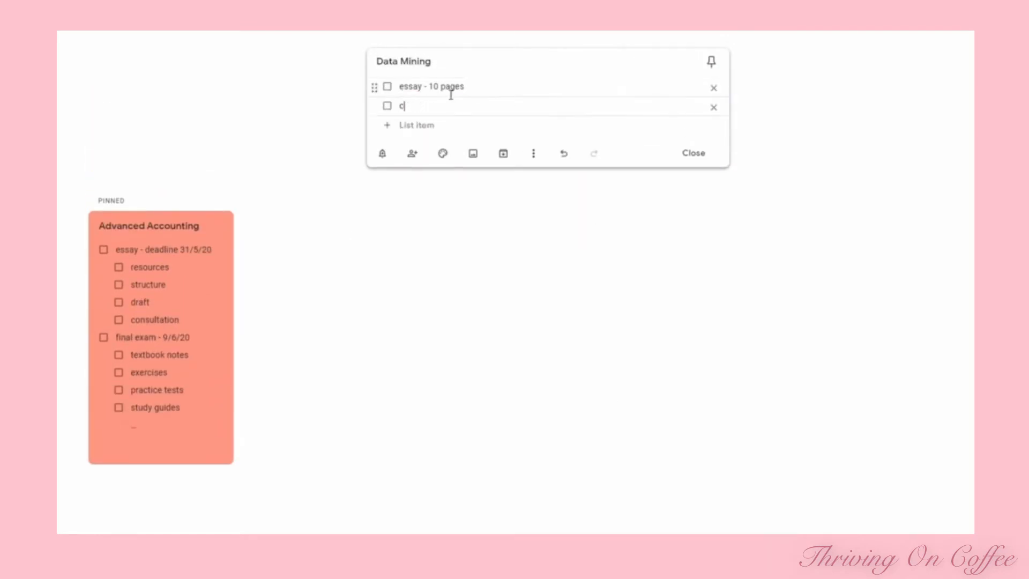
pyautogui.press('Return')
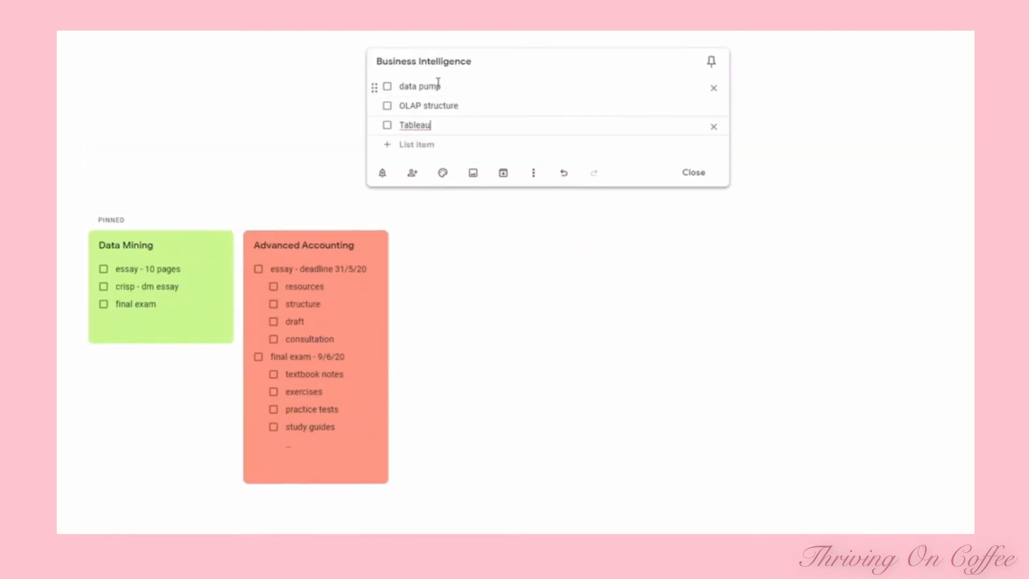
# Complete the Business Intelligence checklist with a "textbook notes" item and a blue background, and close the note.
pyautogui.press('Return')
pyautogui.write('textbook notes')
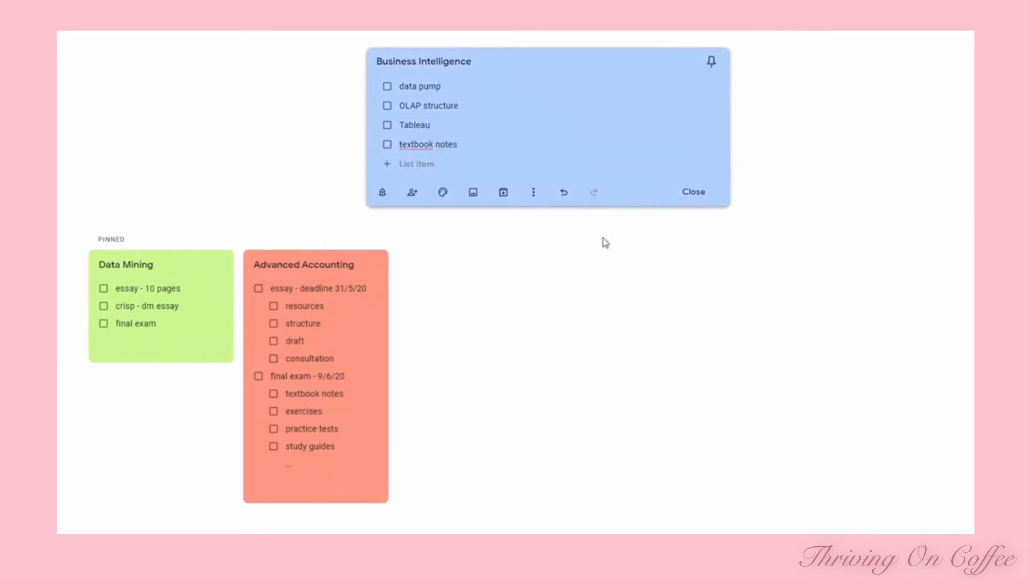
pyautogui.click(604, 241)
# Create a pinned teal checklist note titled "Competitive Intelligence" with the items slide notes, form a team, divide work and weekly checks.
pyautogui.click(526, 62)
pyautogui.write('Competitive')
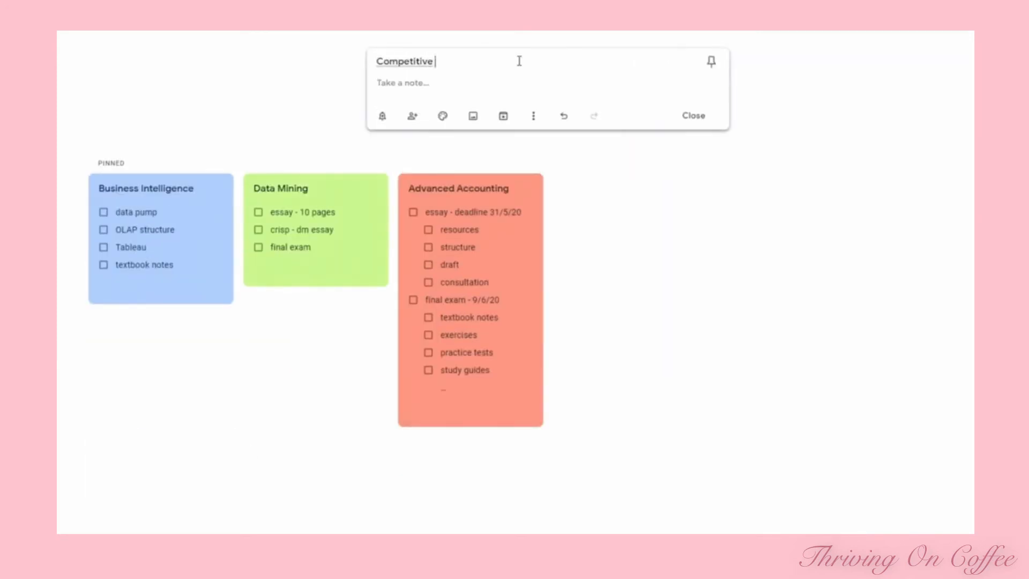
pyautogui.write(' Intelligence')
pyautogui.click(464, 72)
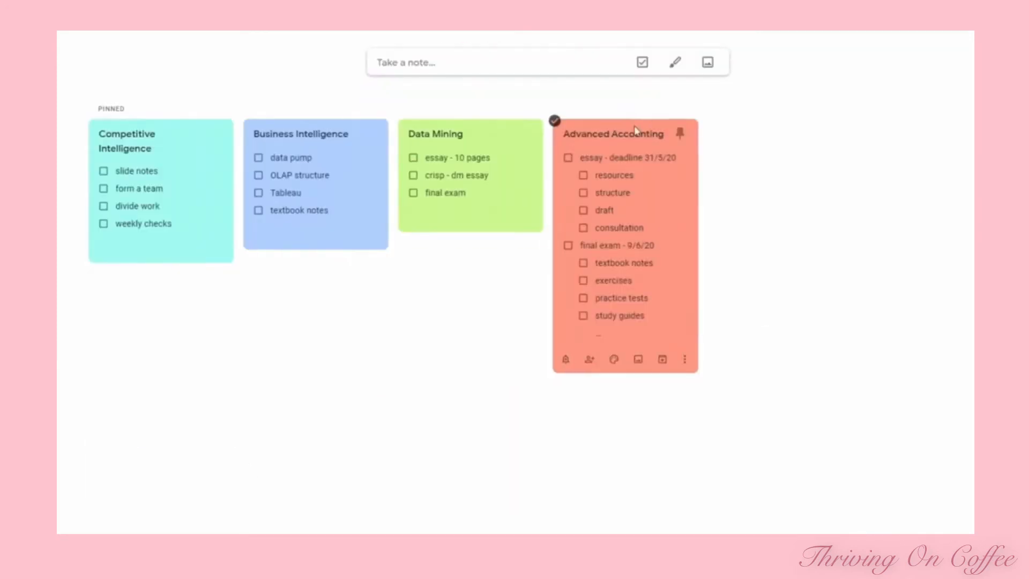
# Create a pinned yellow note titled "IMPORTANT" listing a friend's birthday, "library 15/5" and "workout 4 times a week".
pyautogui.click(530, 57)
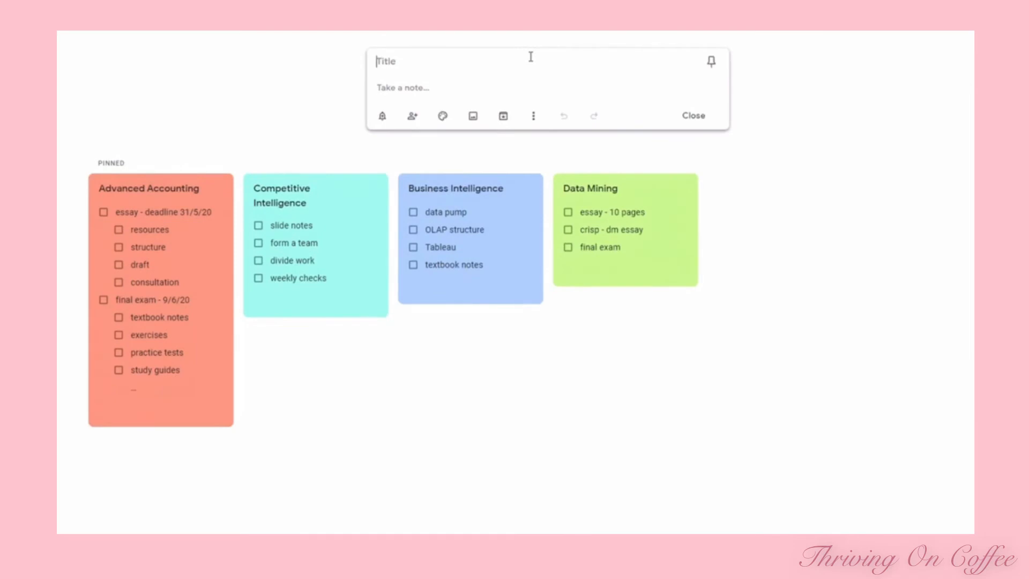
pyautogui.write('IMPORTANT')
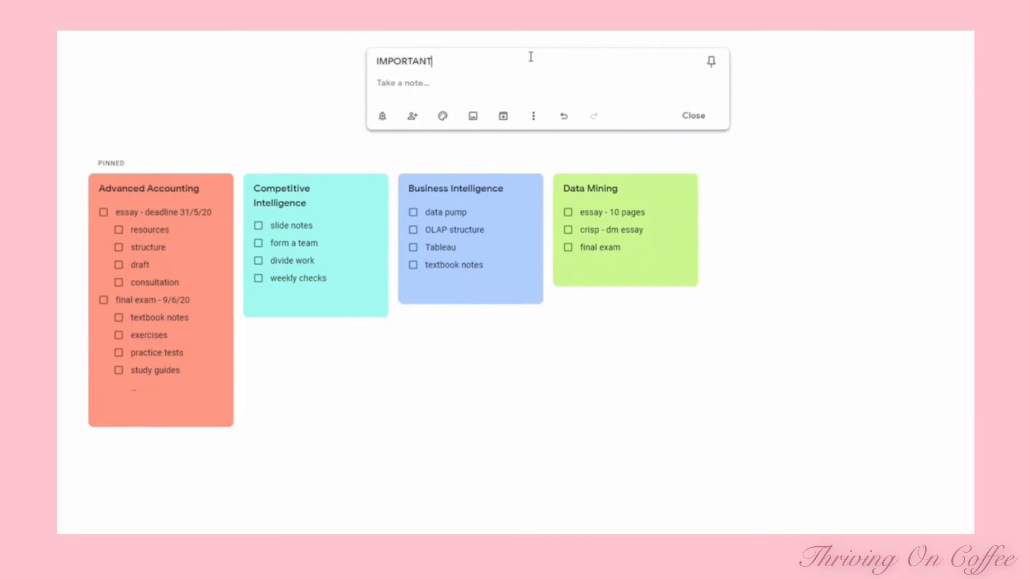
pyautogui.moveTo(443, 118)
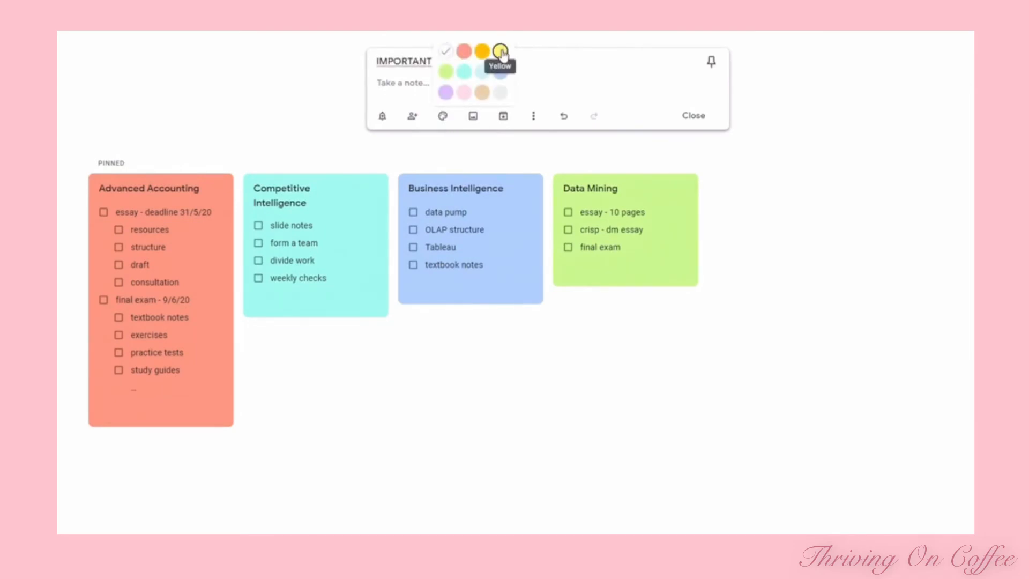
pyautogui.click(498, 51)
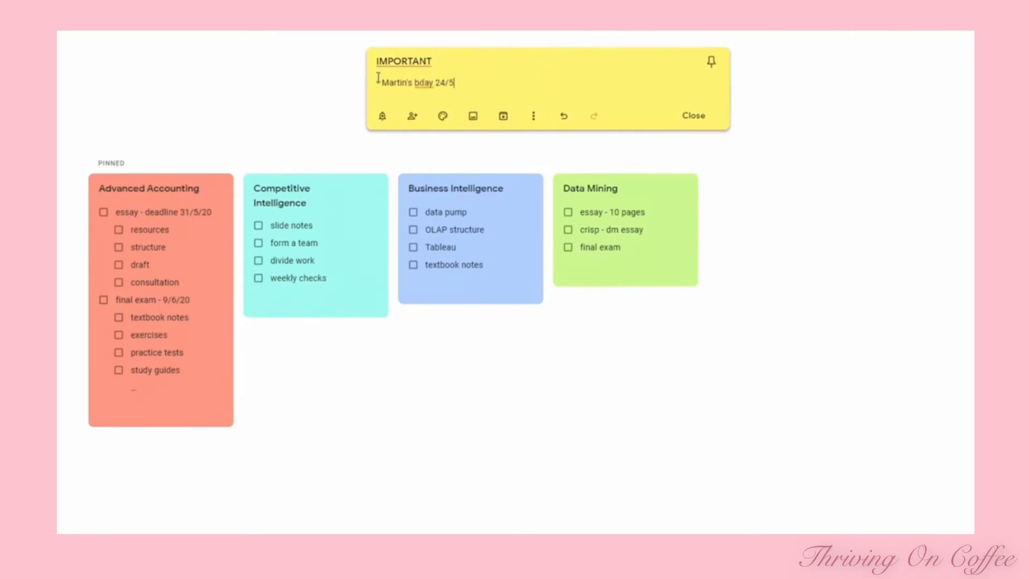
pyautogui.press('Return')
pyautogui.write('- library 15/5')
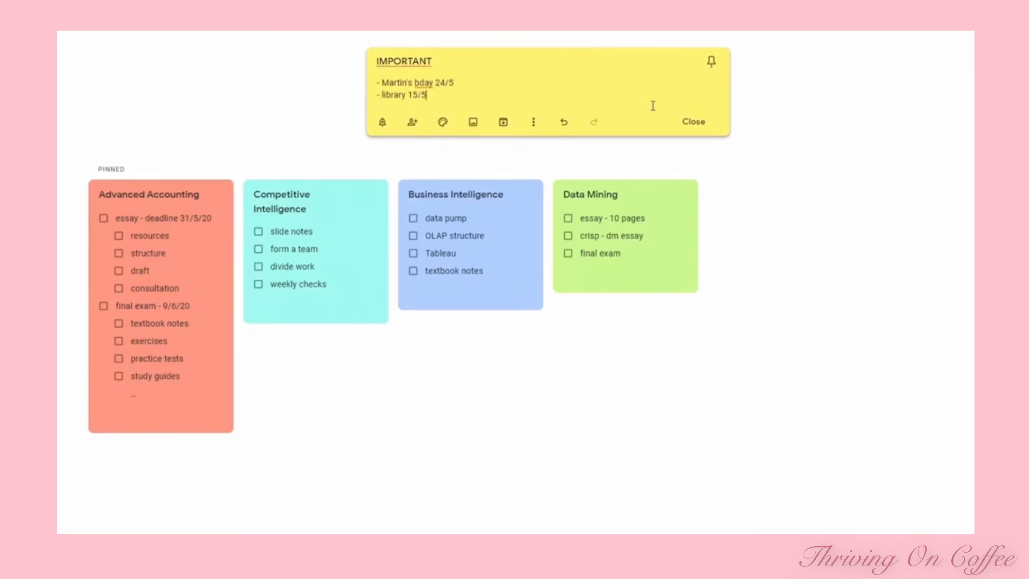
pyautogui.press('Return')
pyautogui.write('- workout 4 times a week')
pyautogui.click(858, 166)
# Switch to Google Calendar's current week and check off structure, draft, textbook notes and practice tests in the Advanced Accounting note beside it.
pyautogui.click(223, 442)
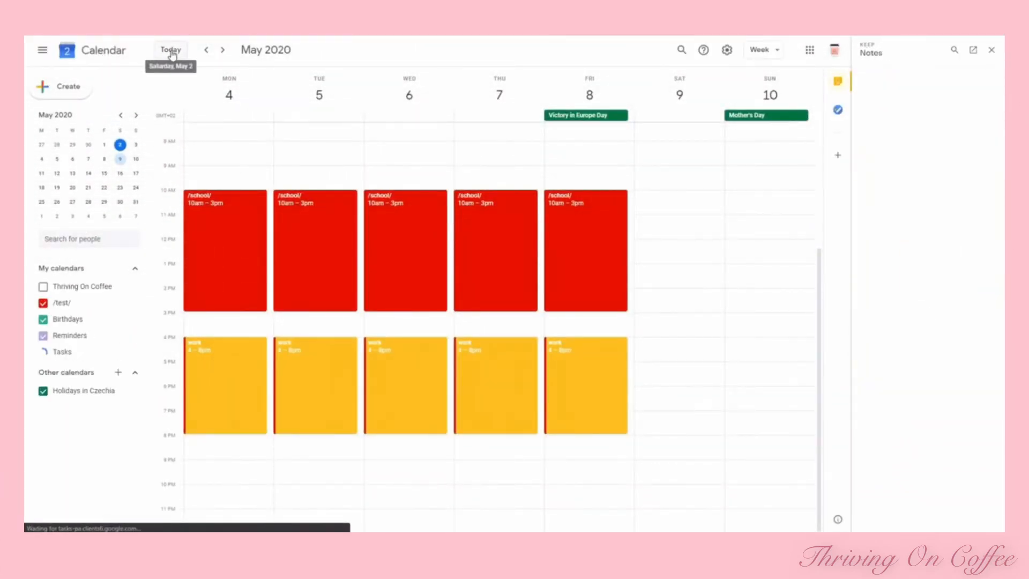
pyautogui.click(171, 50)
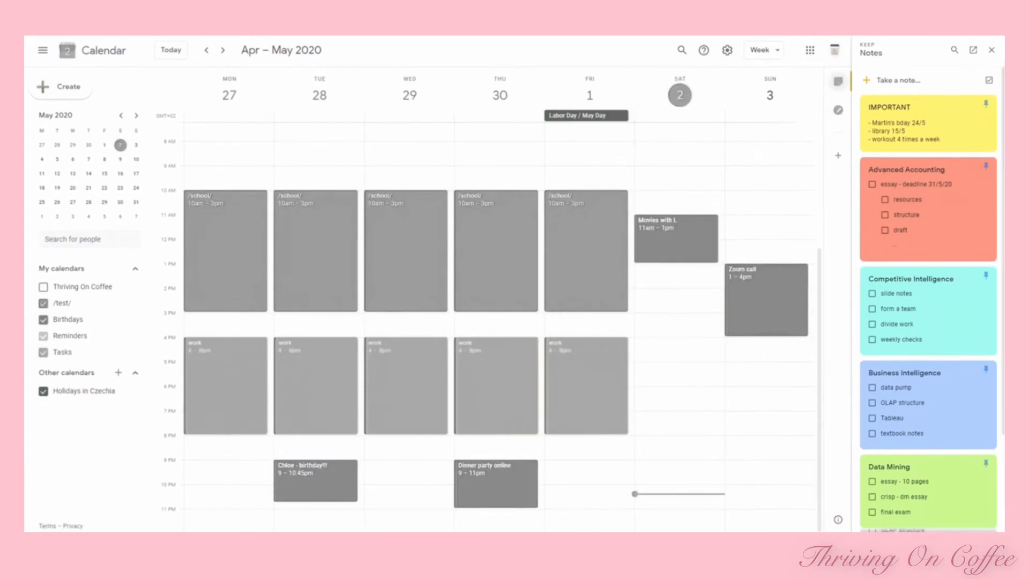
pyautogui.click(898, 252)
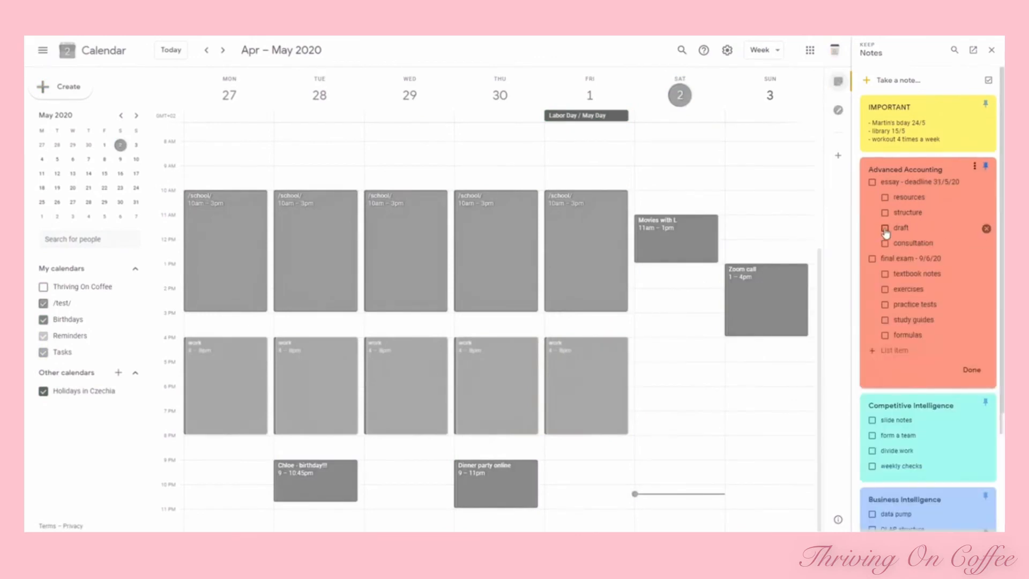
pyautogui.click(885, 230)
pyautogui.click(885, 214)
pyautogui.click(885, 245)
pyautogui.click(885, 260)
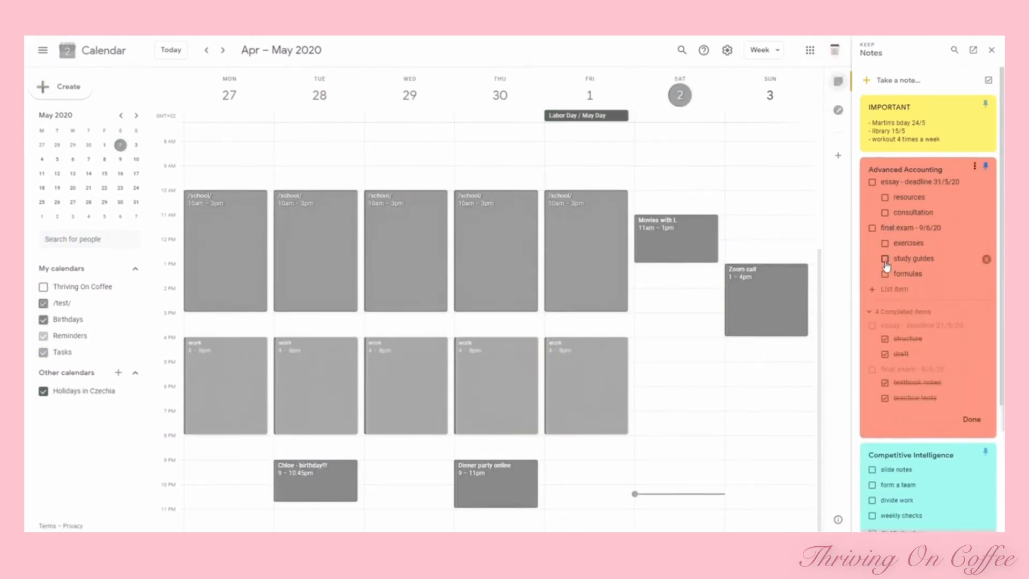
pyautogui.click(971, 420)
pyautogui.click(972, 469)
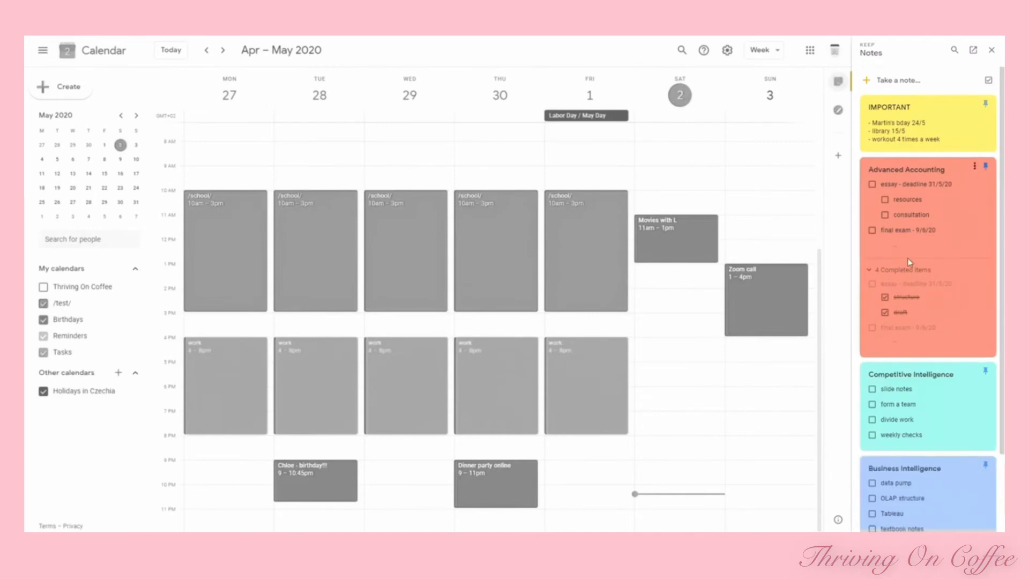
# Collapse the list of completed items in the Advanced Accounting note and finish editing it.
pyautogui.click(872, 275)
pyautogui.click(868, 311)
pyautogui.click(869, 311)
pyautogui.click(971, 331)
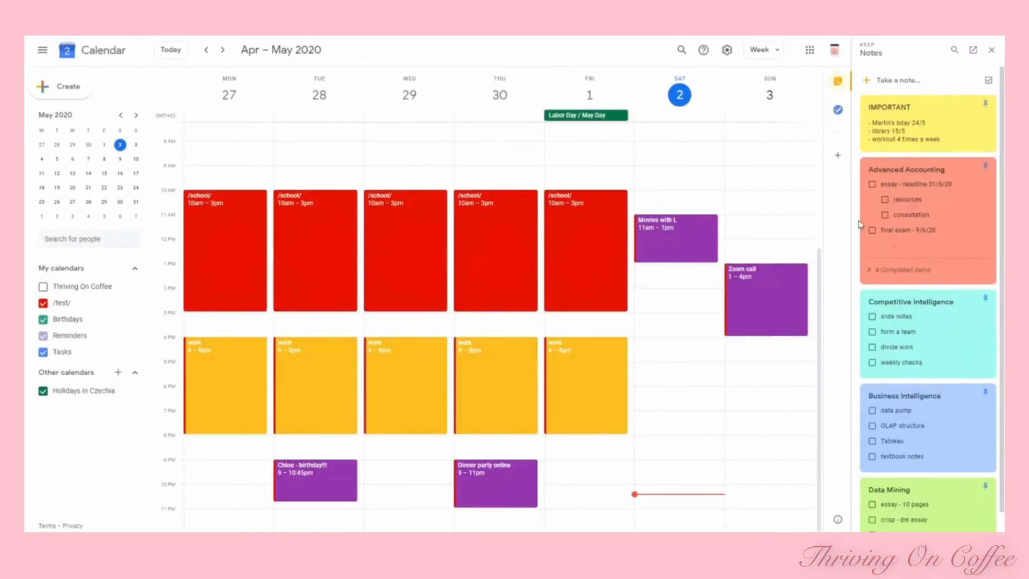
# Schedule an event titled "Advanced Accounting - resources" on Sunday, May 3 from 4 to 6pm.
pyautogui.click(795, 371)
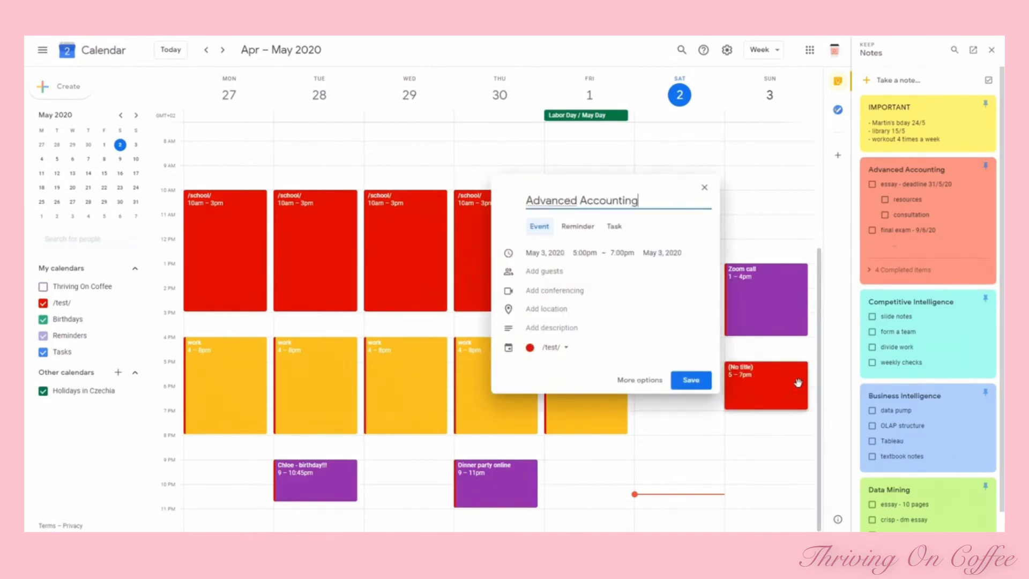
pyautogui.moveTo(798, 382); pyautogui.dragTo(787, 357)
pyautogui.click(691, 380)
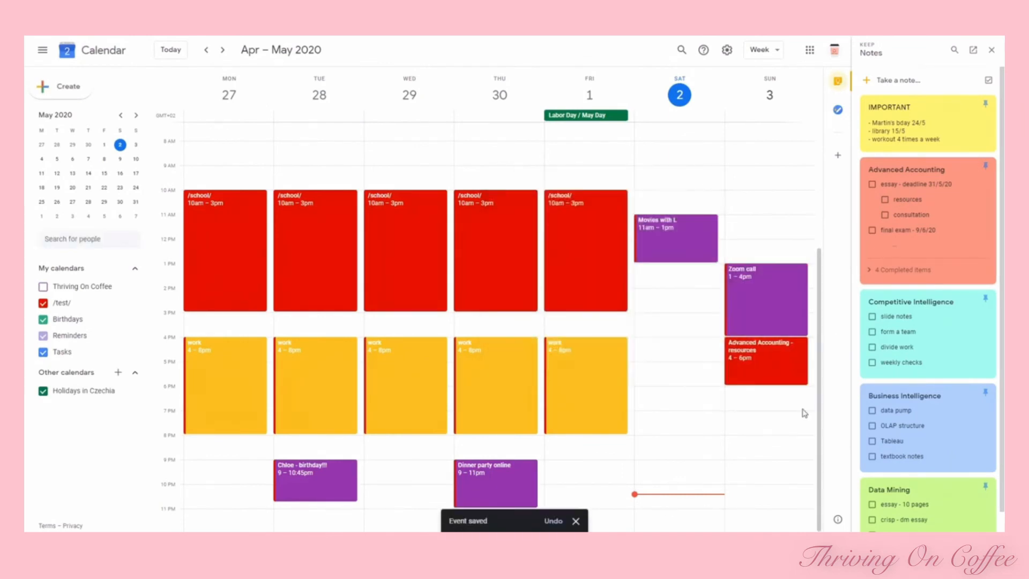
# Schedule "BI - data pump" on Sunday, May 3 from 6 to 8pm, and check off data pump in the Business Intelligence note.
pyautogui.moveTo(799, 394); pyautogui.dragTo(798, 422)
pyautogui.write('BI - data pump')
pyautogui.click(691, 380)
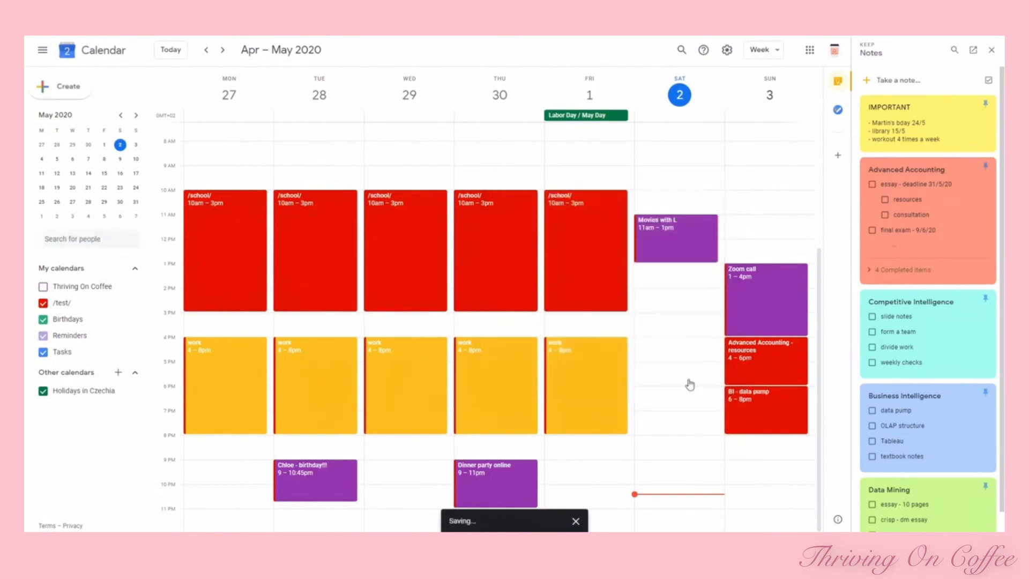
pyautogui.click(872, 411)
# Open the full Google Keep site and turn off the setting that moves checked items to the bottom.
pyautogui.click(973, 50)
pyautogui.click(926, 51)
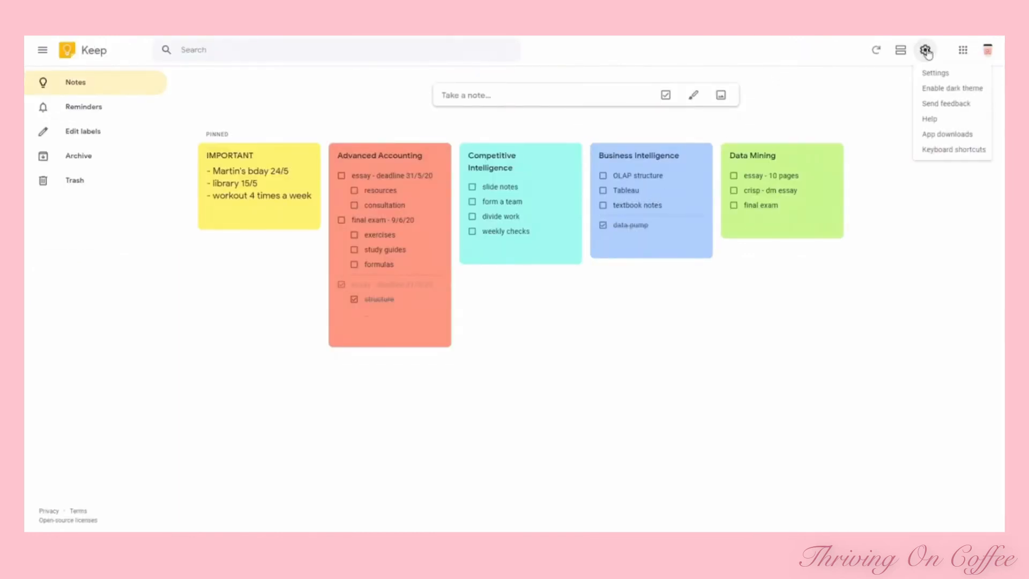
pyautogui.click(934, 72)
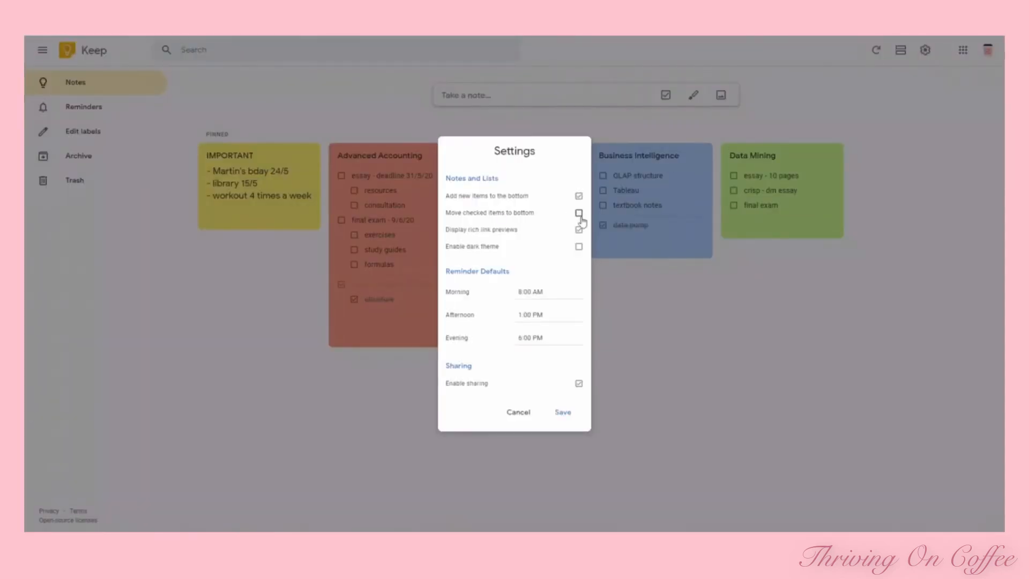
pyautogui.click(572, 416)
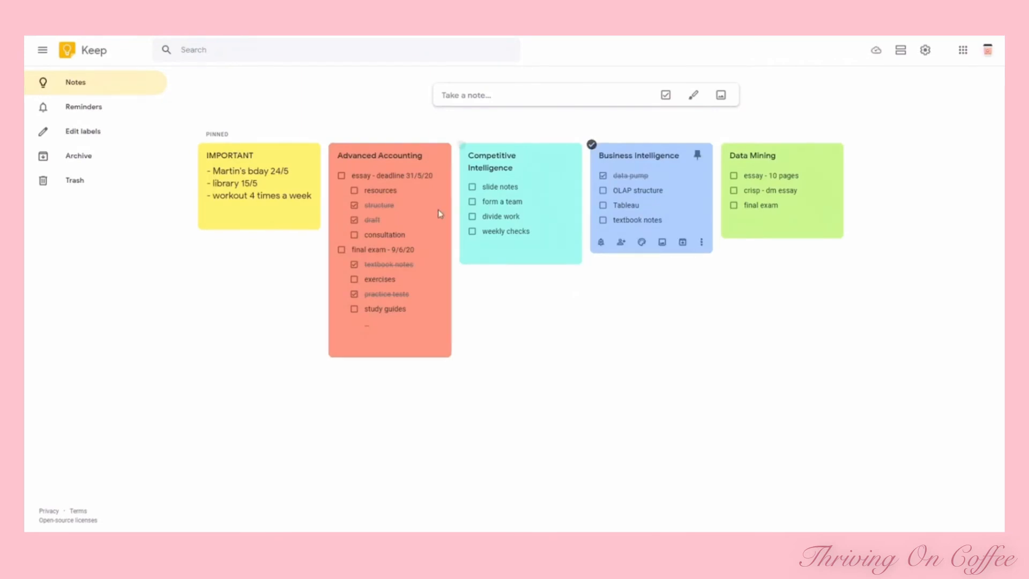
# Turn the "Move checked items to bottom" setting back on and save the Keep settings.
pyautogui.click(927, 52)
pyautogui.click(932, 72)
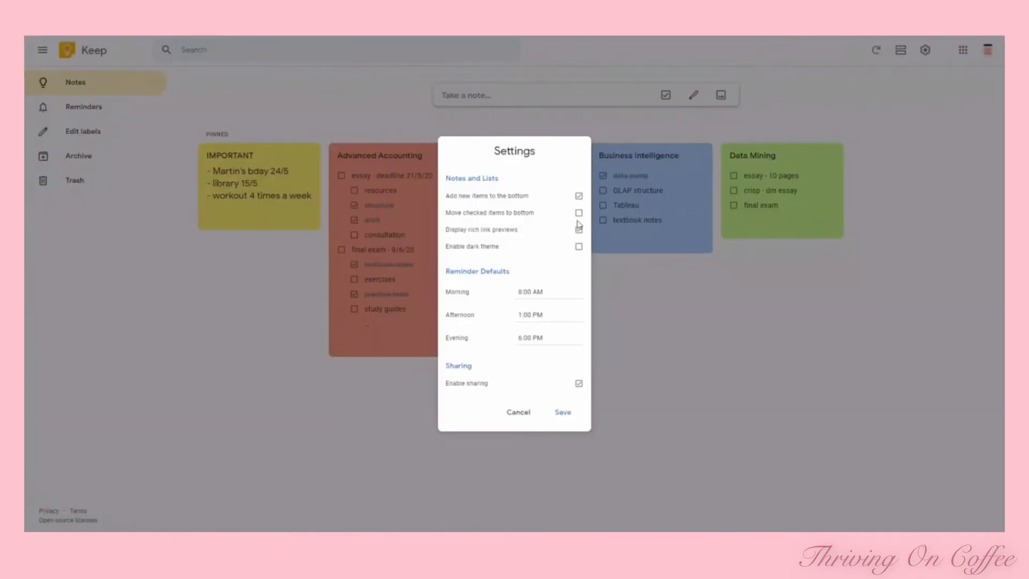
pyautogui.click(562, 413)
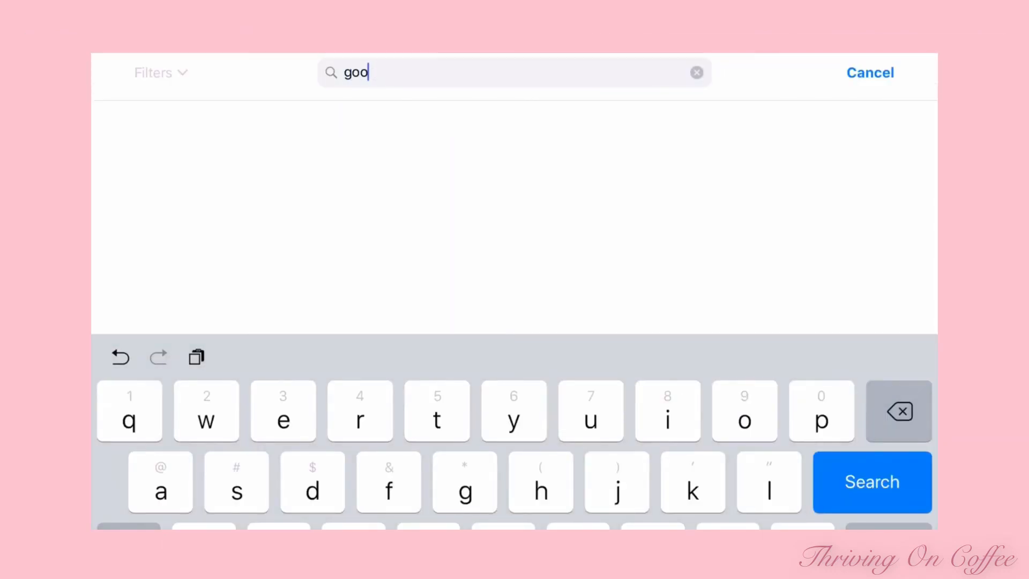
# Search the App Store for "google calendar" and view the Google Calendar app page.
pyautogui.write('gle calenda')
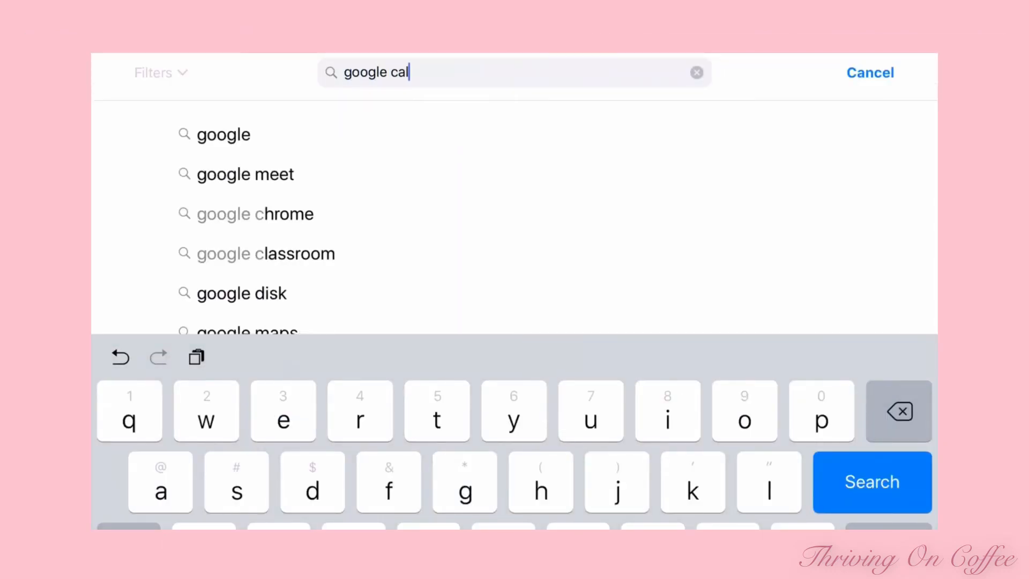
pyautogui.write('r')
pyautogui.press('Return')
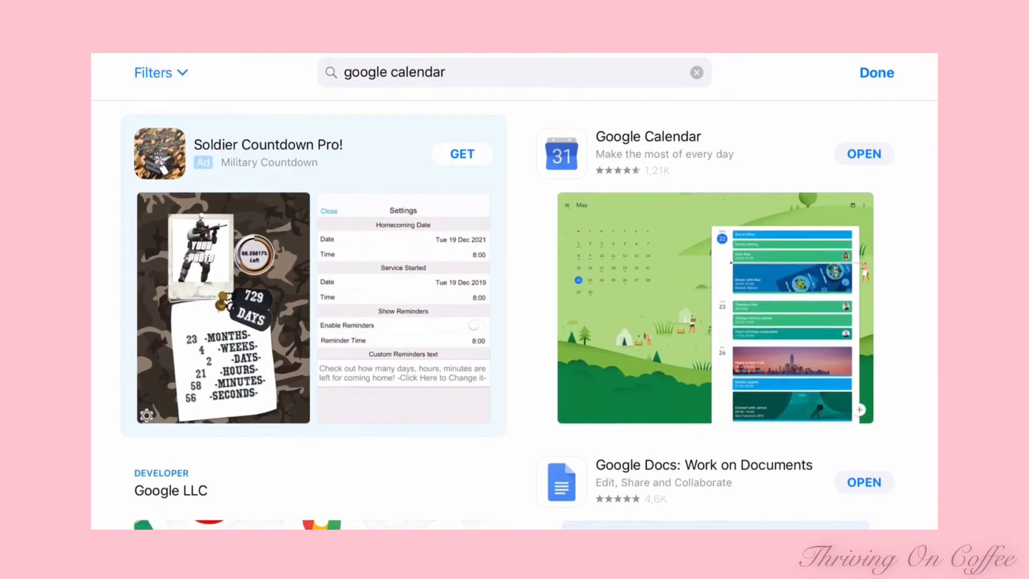
pyautogui.click(649, 152)
pyautogui.scroll(-4, 515, 322)
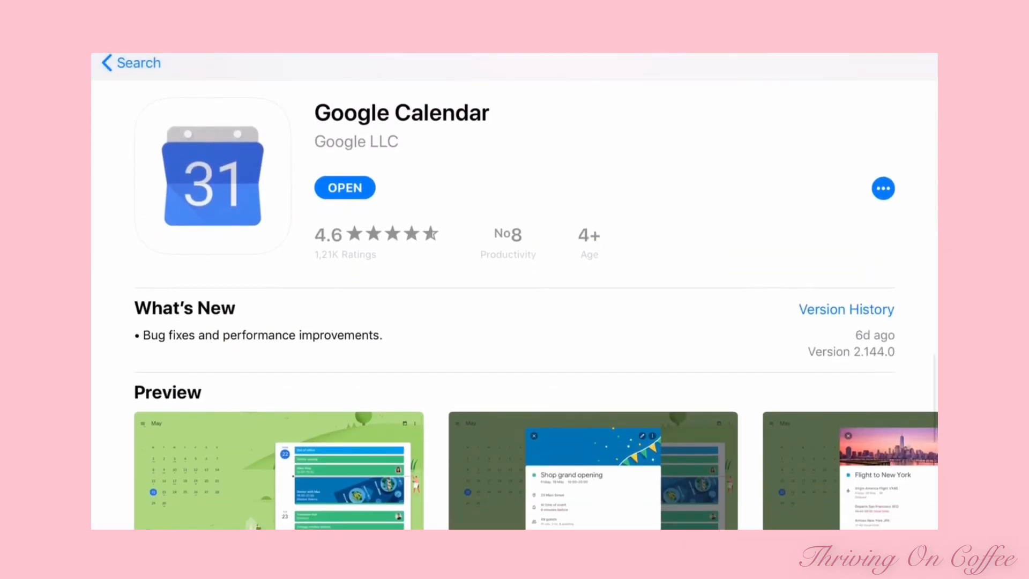
# Return from the app page and search the App Store for "google keep".
pyautogui.click(132, 63)
pyautogui.click(875, 71)
pyautogui.click(514, 139)
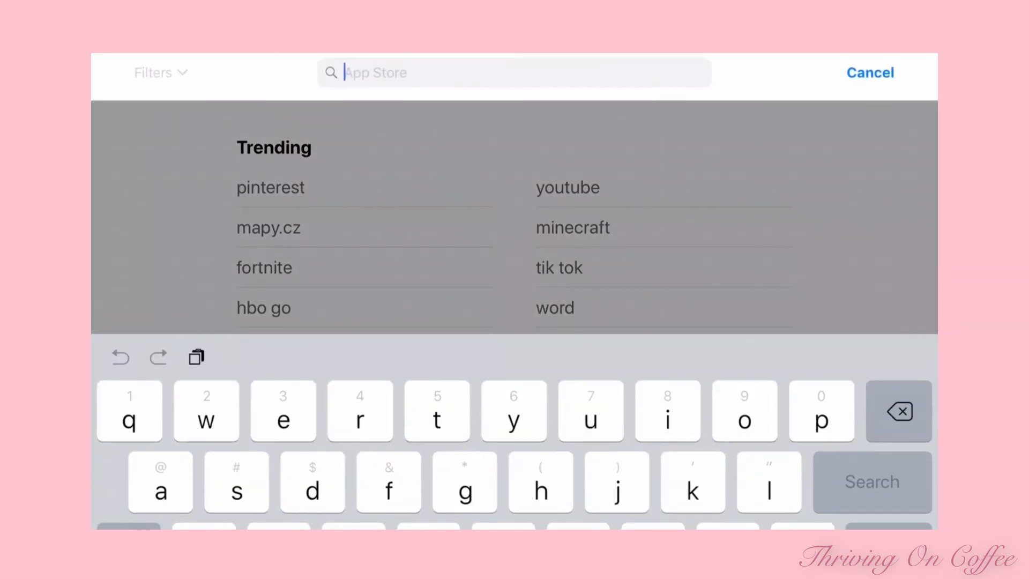
pyautogui.write('google keep')
pyautogui.press('Return')
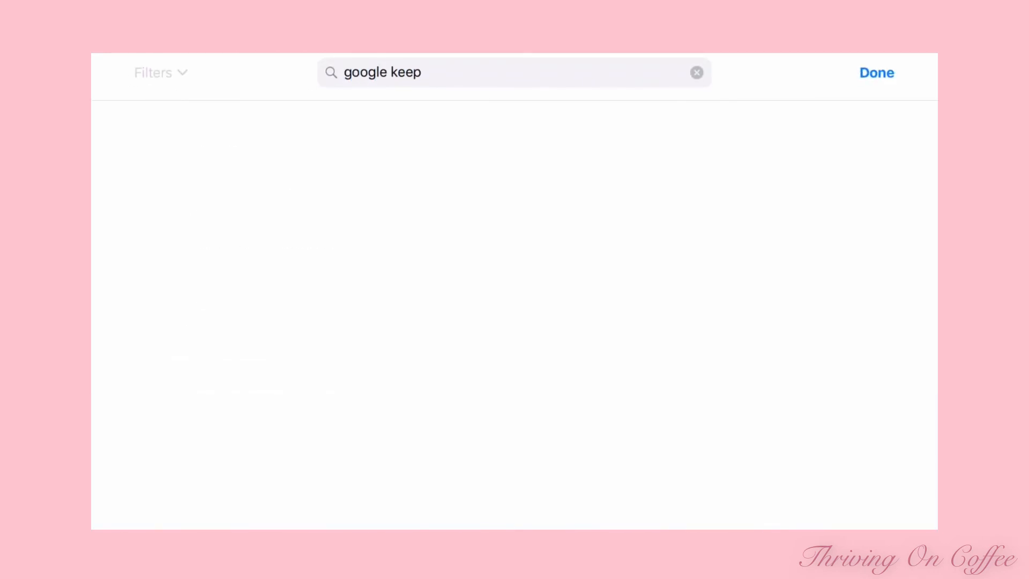
pyautogui.scroll(-2, 514, 315)
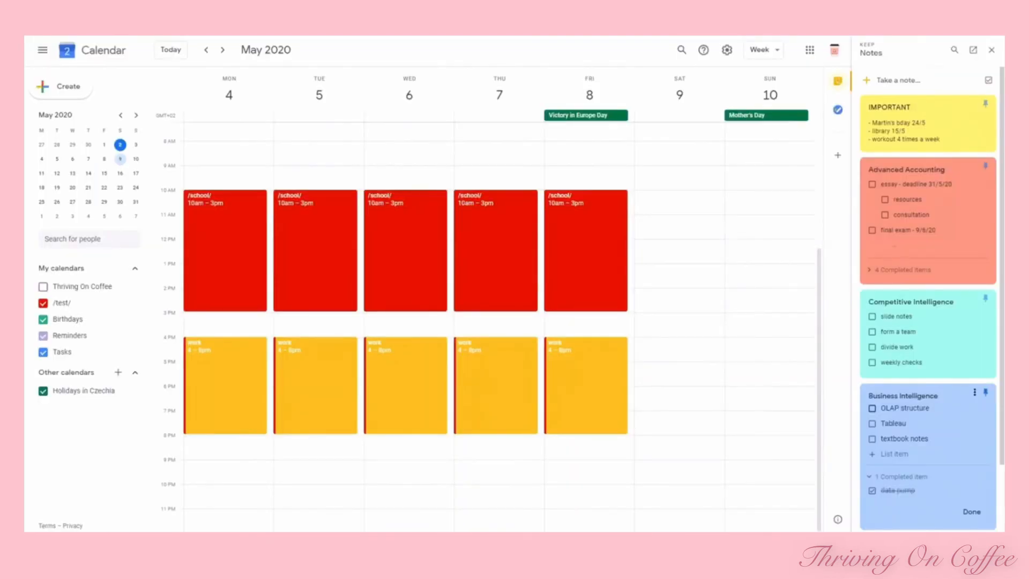
# Return Google Calendar to the current week, and hide and reopen the Keep notes beside it to review both.
pyautogui.click(170, 52)
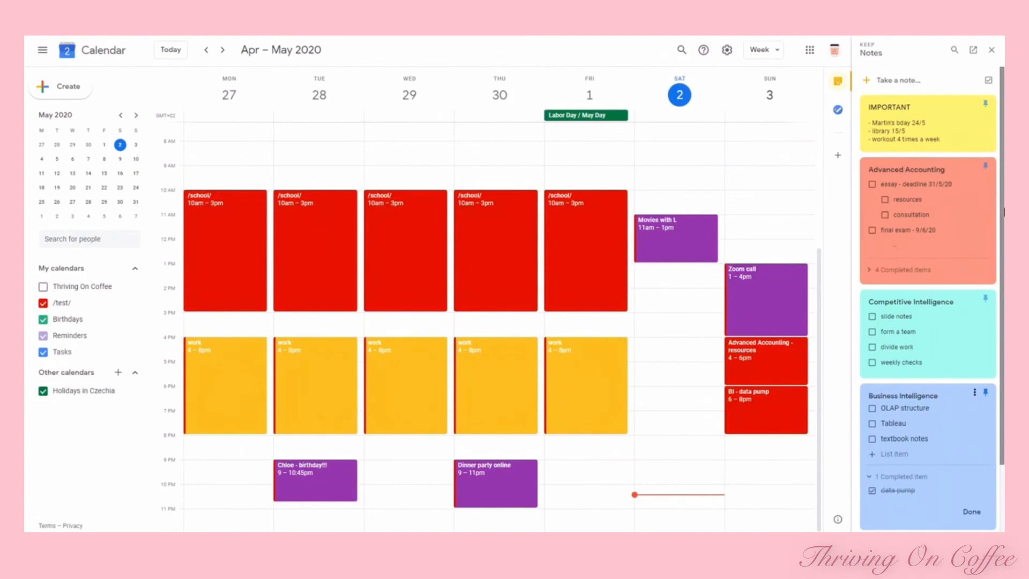
pyautogui.click(838, 83)
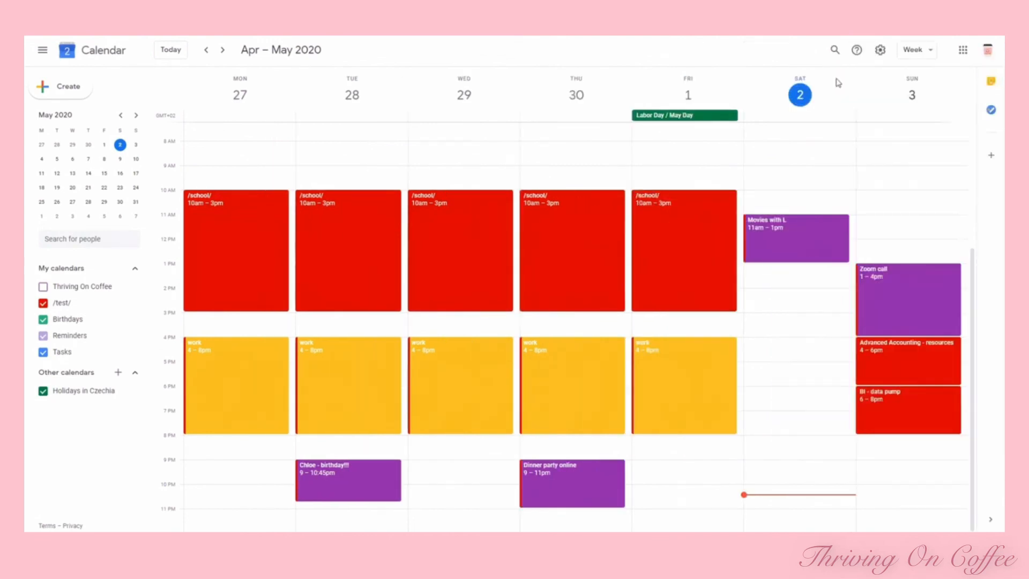
pyautogui.click(998, 82)
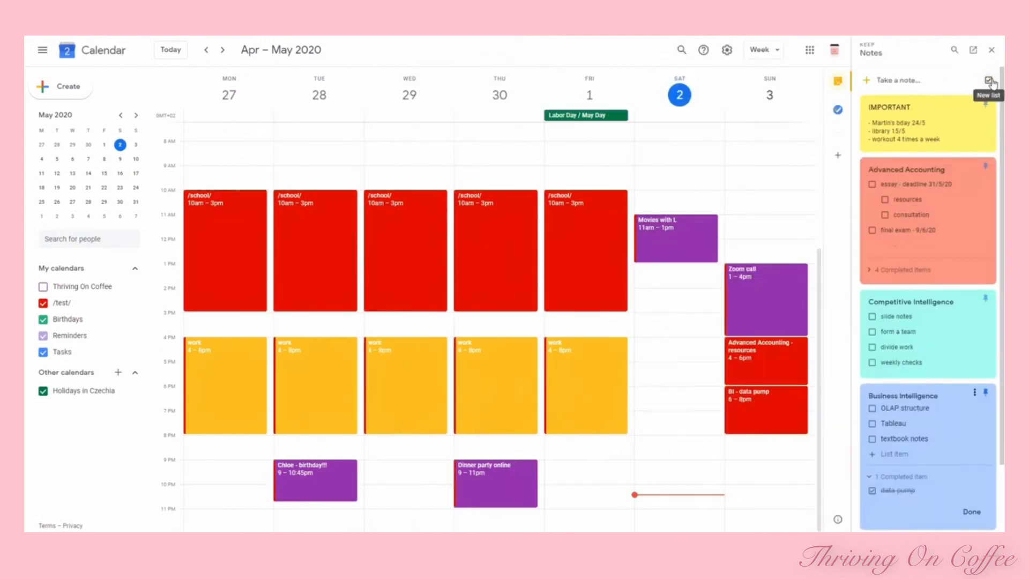
pyautogui.moveTo(1003, 98); pyautogui.dragTo(1002, 151)
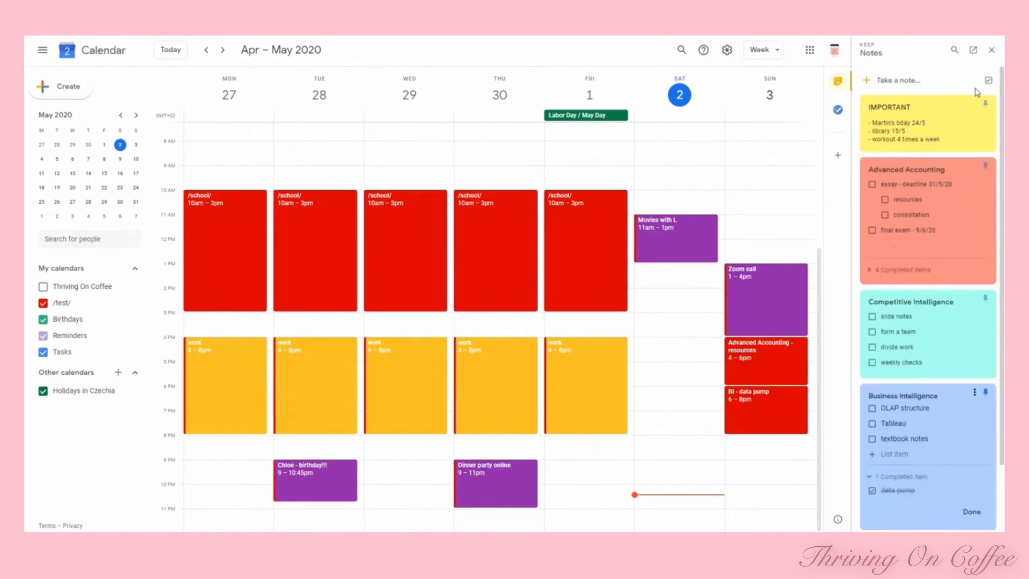